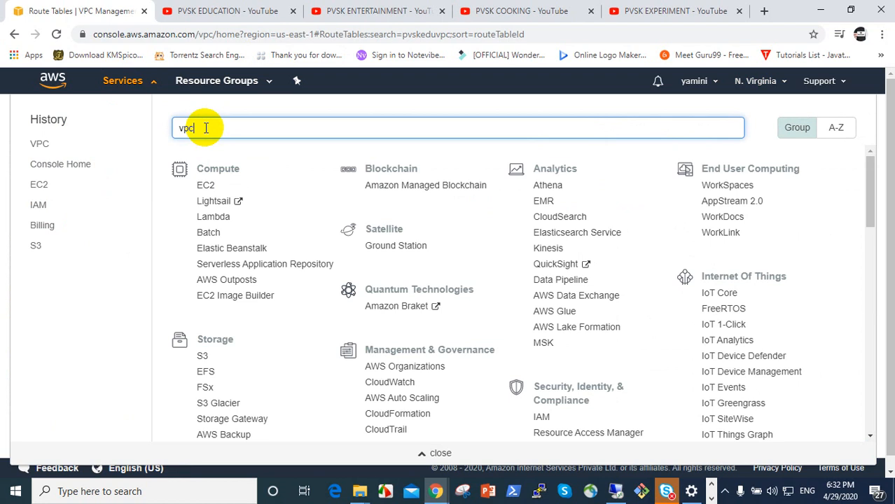
# Find the VPC service by searching for "vpc" and open the list of your VPCs.
pyautogui.press('BackSpace')
pyautogui.press('BackSpace')
pyautogui.press('BackSpace')
pyautogui.write('vpc')
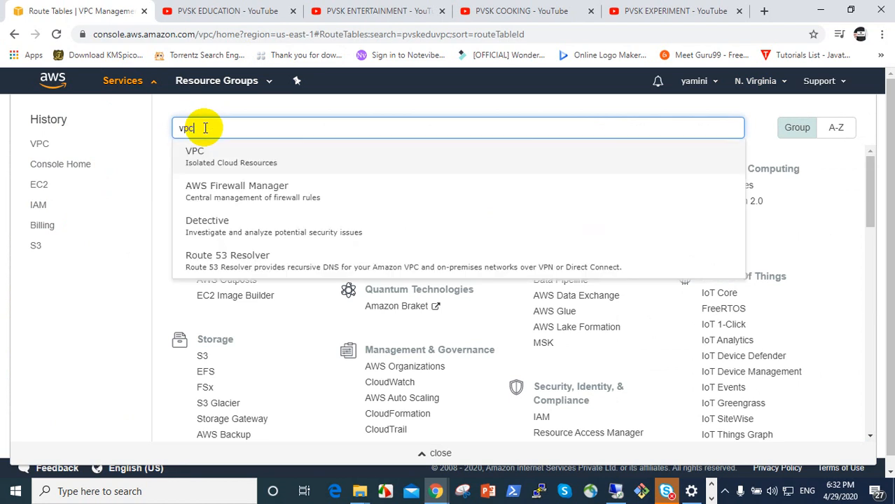
pyautogui.click(197, 174)
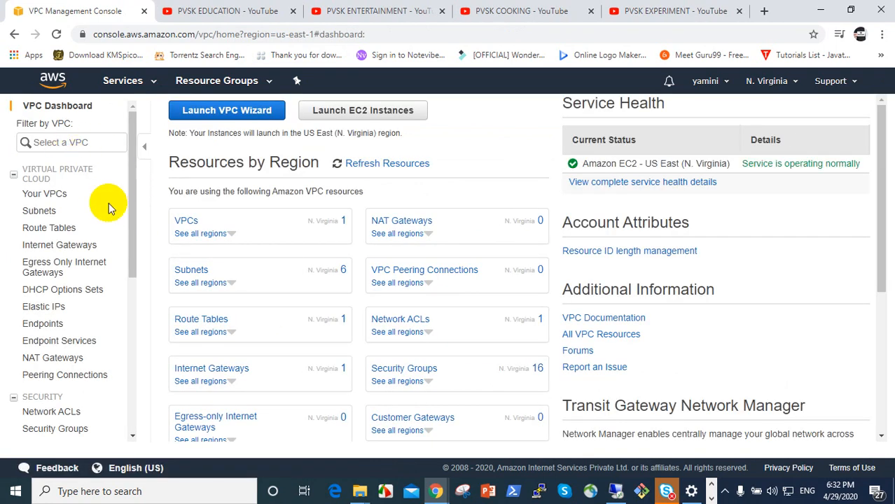
pyautogui.click(56, 194)
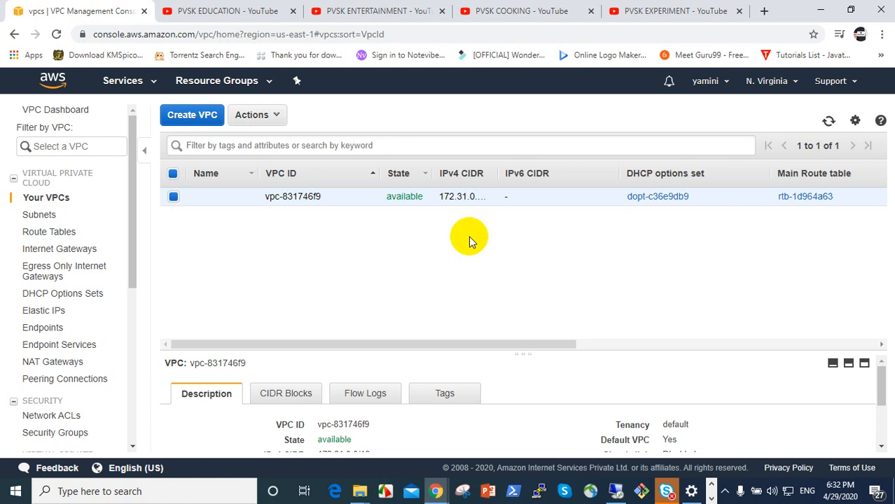
# Start a new VPC with the name tag pvskedu and the IPv4 CIDR block 10.0.0.0/26.
pyautogui.click(201, 124)
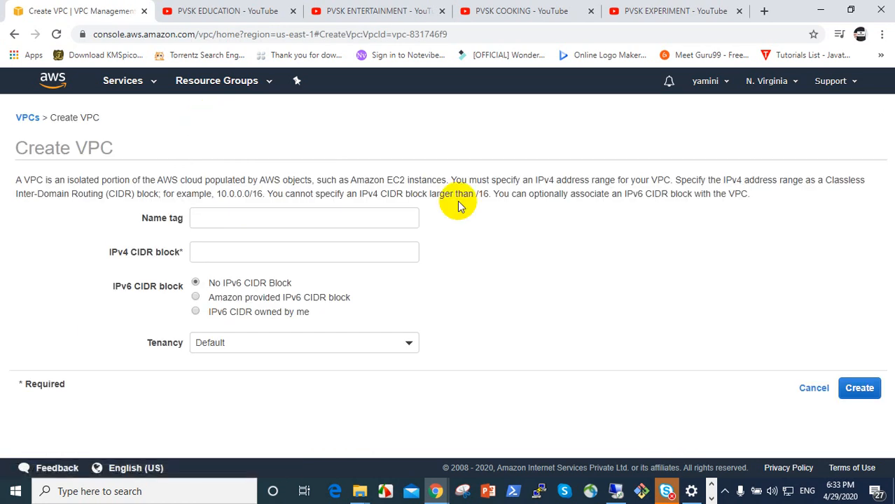
pyautogui.click(347, 224)
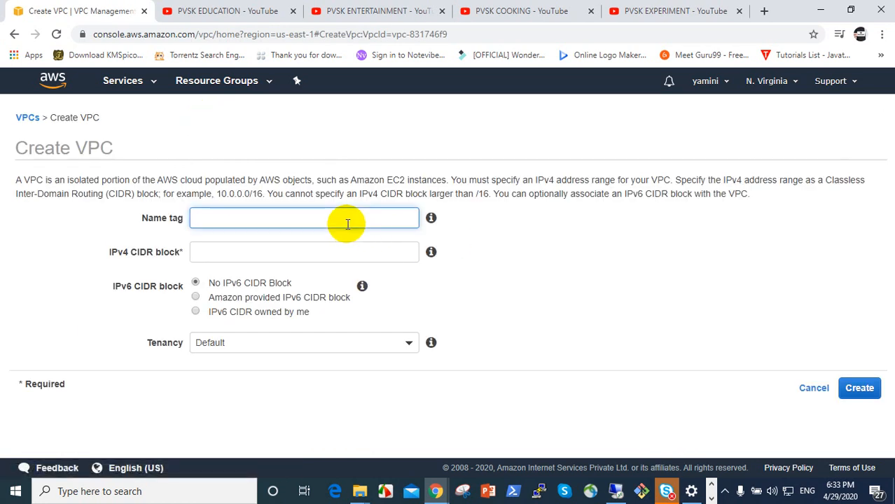
pyautogui.write('pvskedu')
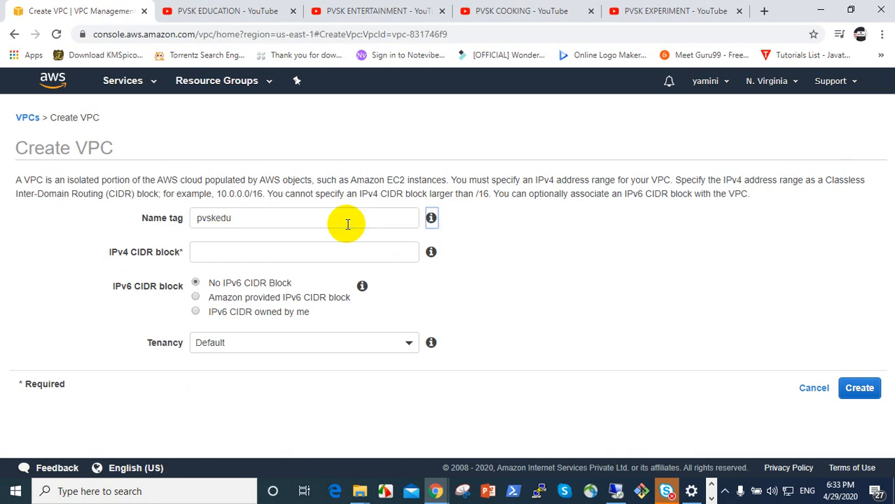
pyautogui.press('Tab')
pyautogui.write('10.0.0')
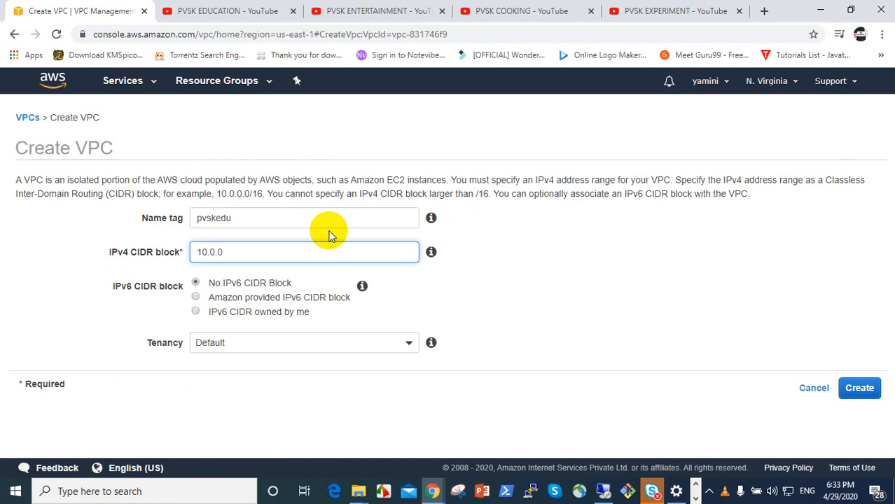
pyautogui.write('.0')
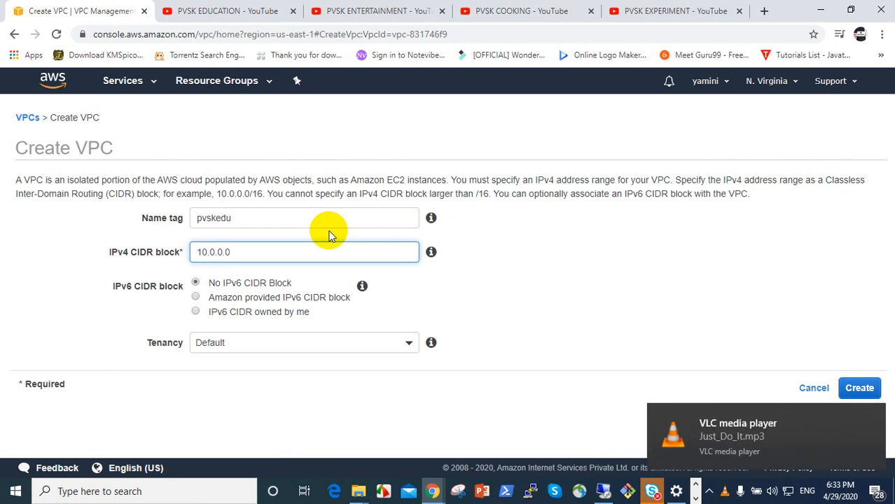
pyautogui.write('/2')
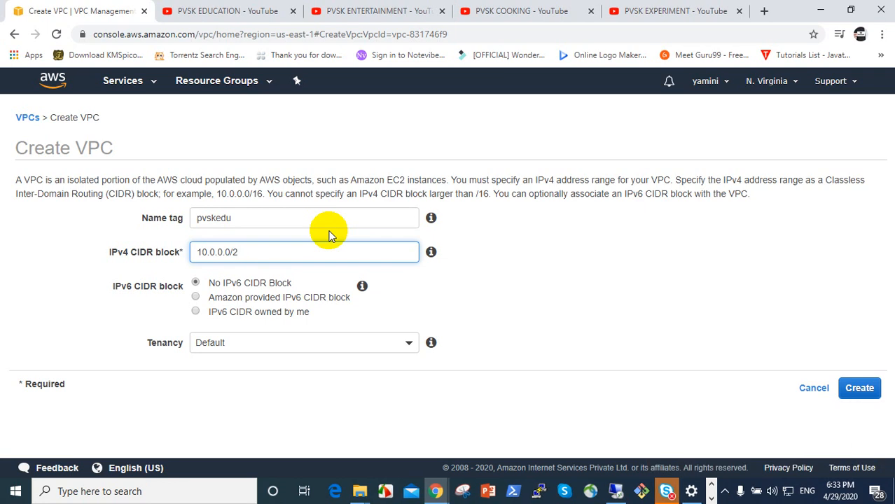
pyautogui.write('6')
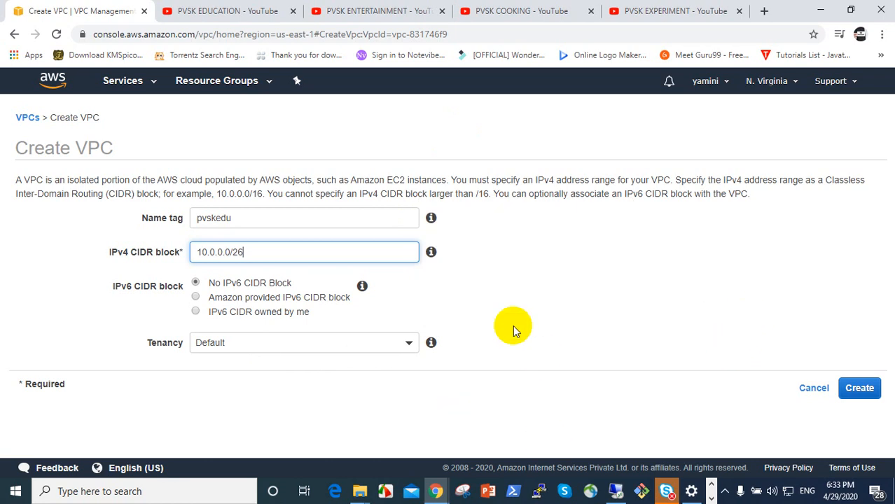
# Check the tenancy options, keep Default, and create the pvskedu VPC, closing the confirmation.
pyautogui.click(409, 344)
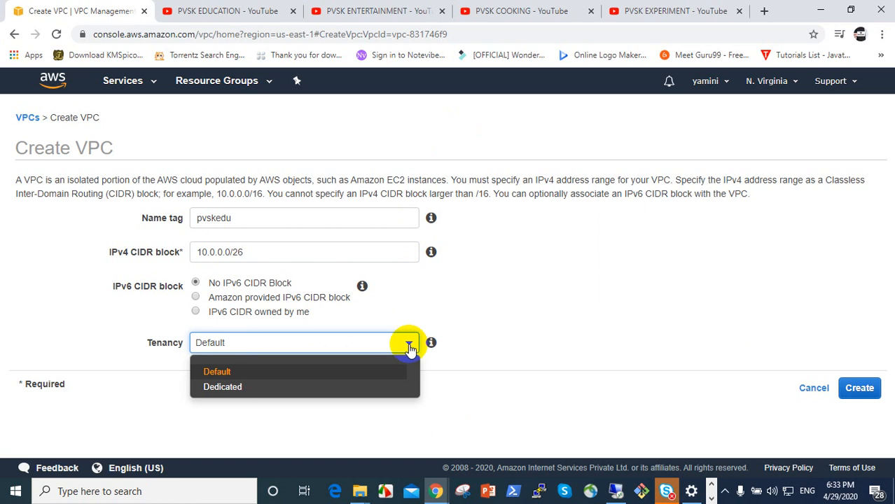
pyautogui.click(565, 329)
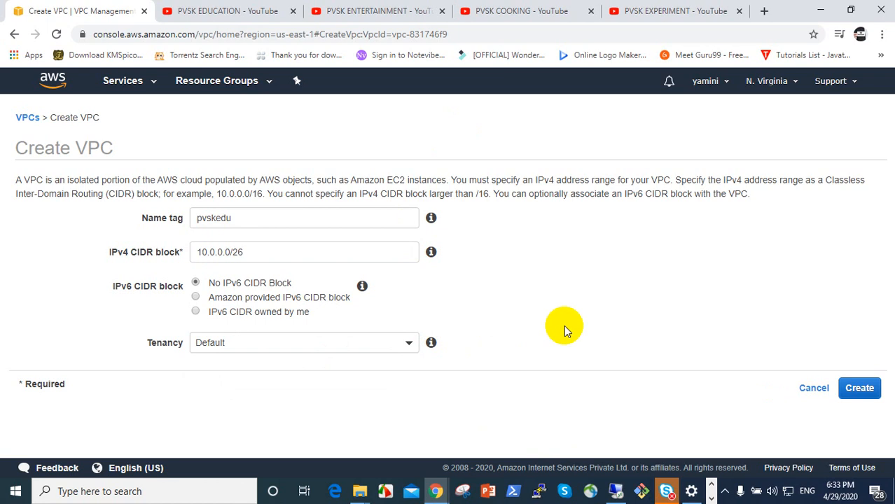
pyautogui.click(861, 389)
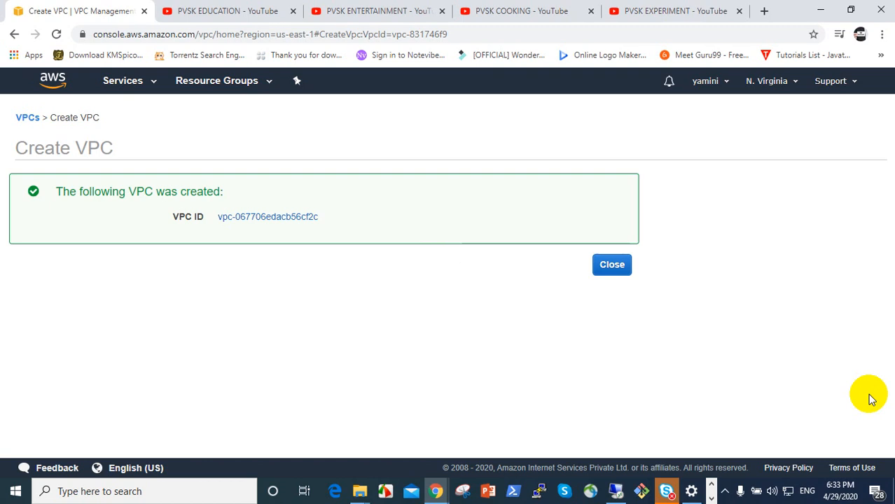
pyautogui.click(622, 269)
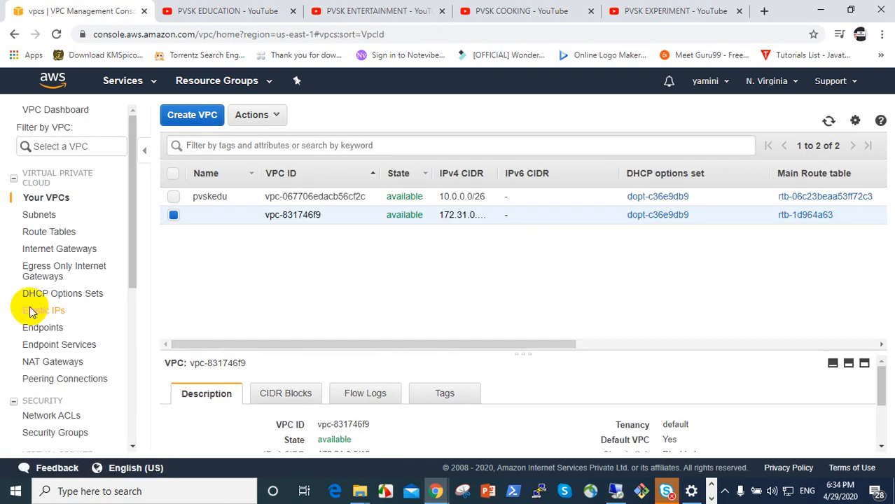
# Start a new subnet named pvskpub in the pvskedu VPC, using availability zone us-east-1a.
pyautogui.click(41, 215)
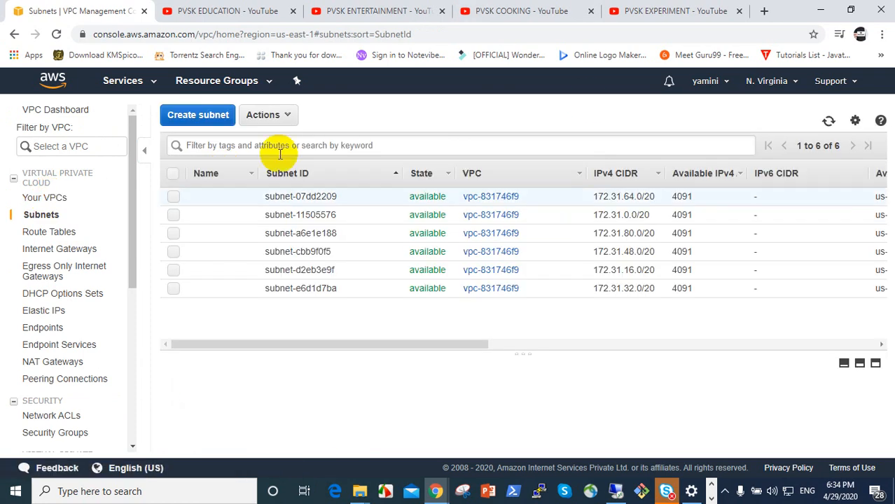
pyautogui.click(207, 115)
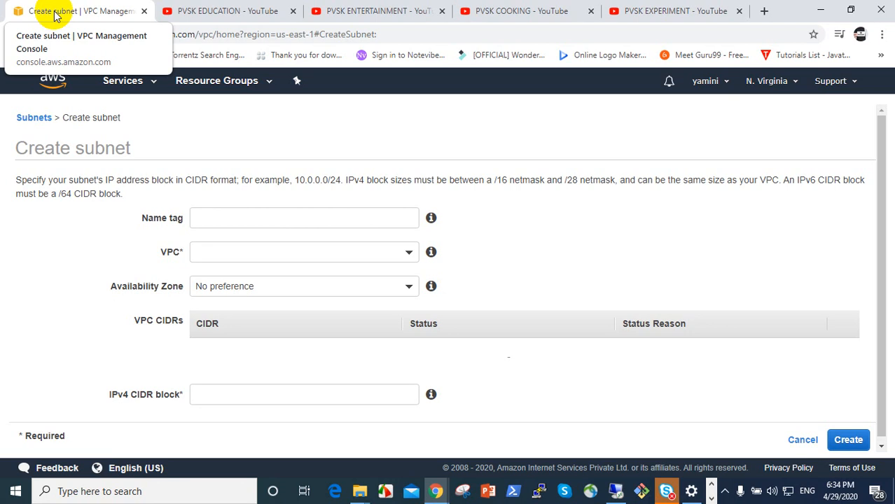
pyautogui.click(268, 215)
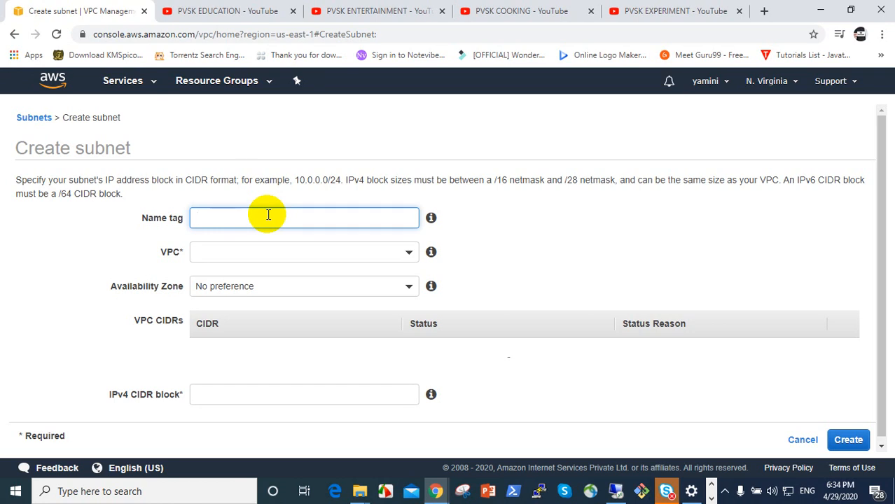
pyautogui.write('pvskpub')
pyautogui.click(270, 251)
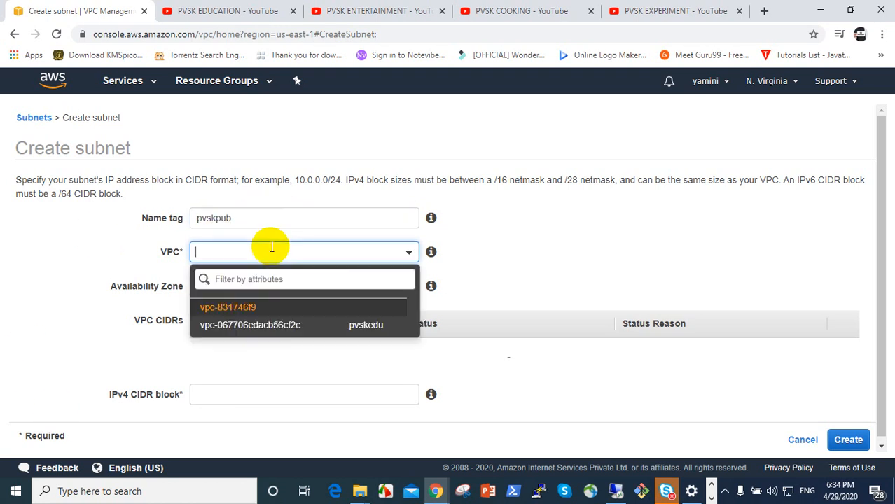
pyautogui.click(298, 324)
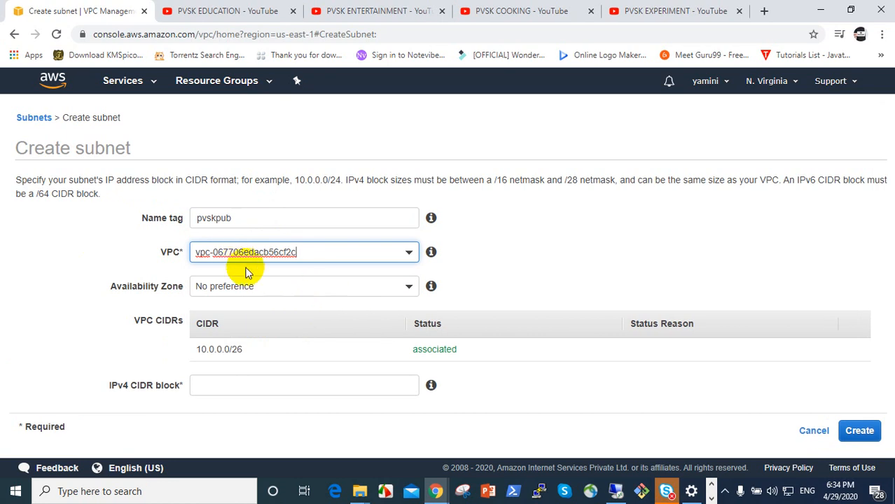
pyautogui.click(278, 288)
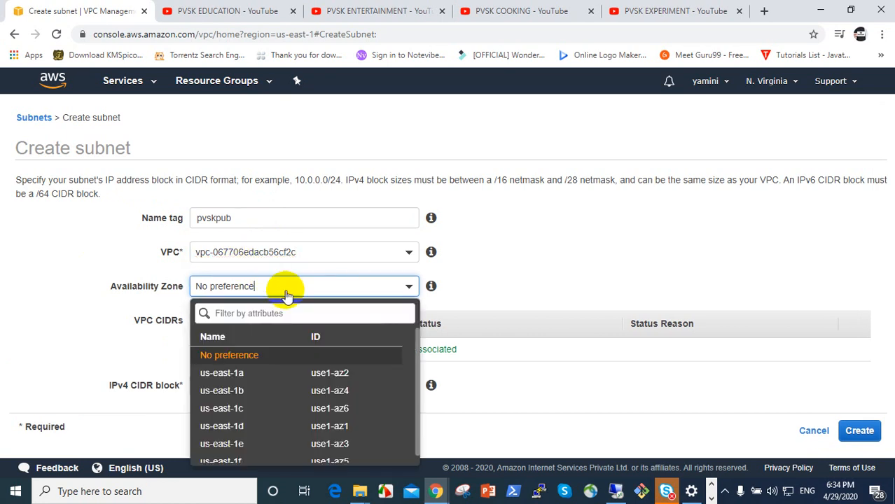
pyautogui.click(292, 376)
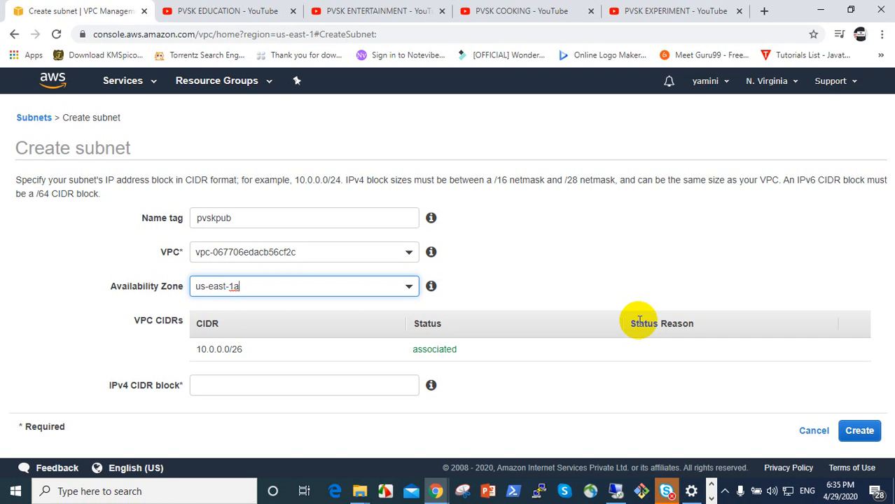
# Set the pvskpub subnet's IPv4 CIDR block to 10.0.0.0/28 and create it, closing the confirmation.
pyautogui.click(278, 385)
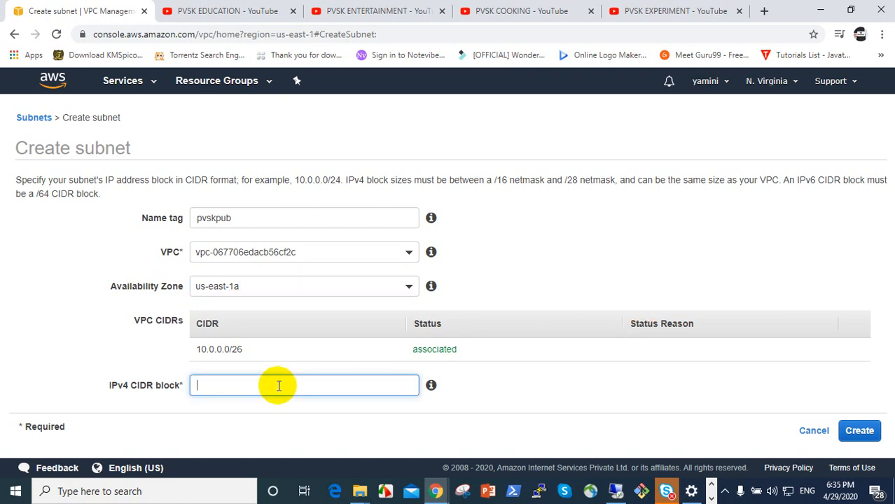
pyautogui.write('10.0.0.0/28')
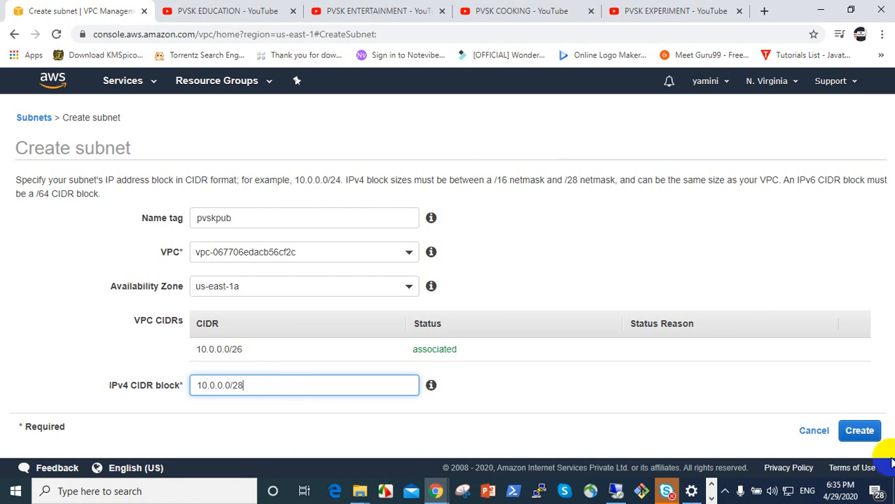
pyautogui.click(859, 430)
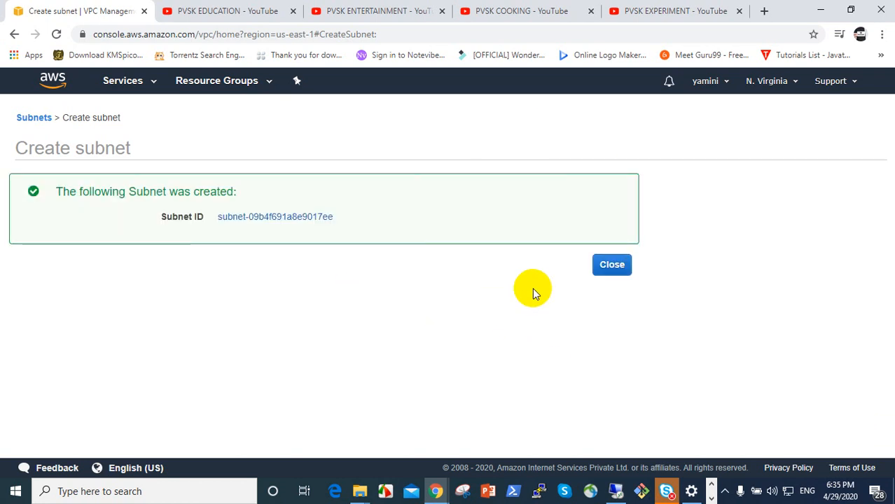
pyautogui.click(603, 265)
# Start a second subnet named pvskpri in the pvskedu VPC, using availability zone us-east-1a.
pyautogui.click(223, 116)
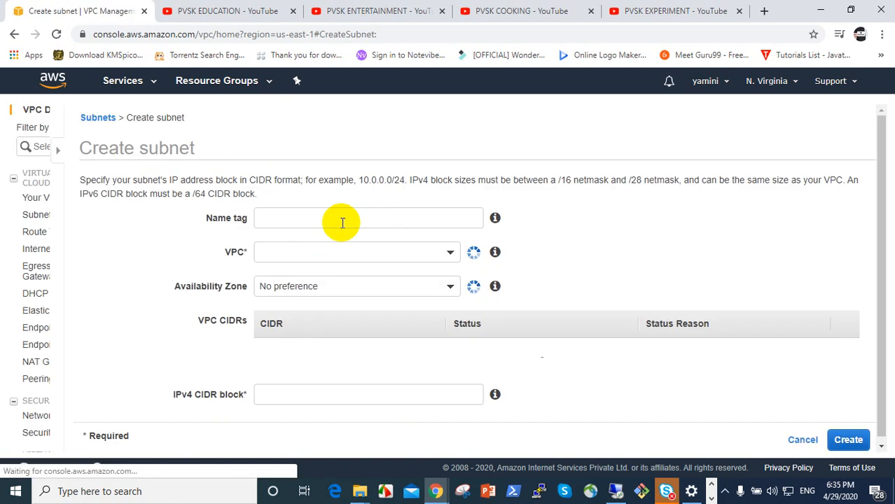
pyautogui.click(261, 218)
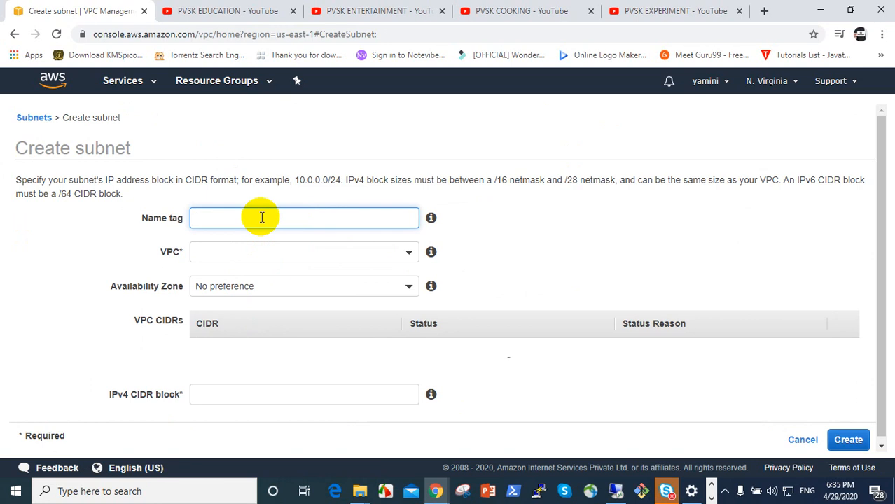
pyautogui.write('pvskpri')
pyautogui.click(297, 250)
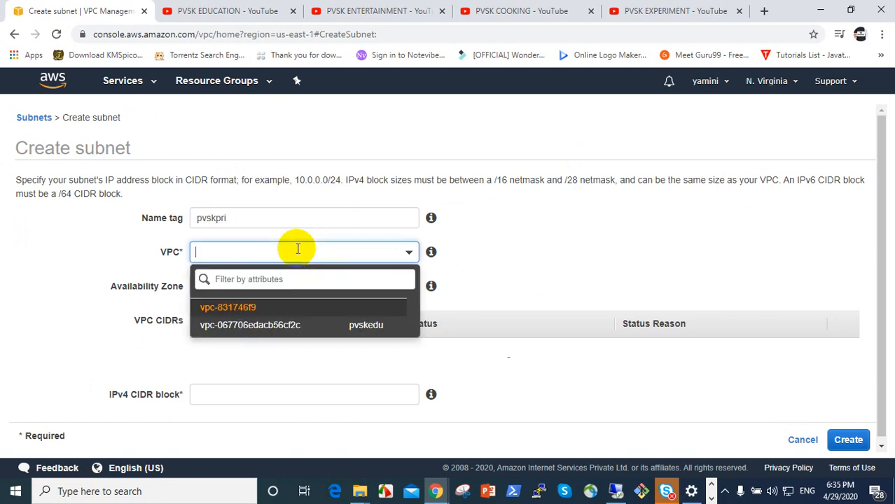
pyautogui.click(300, 324)
pyautogui.click(280, 285)
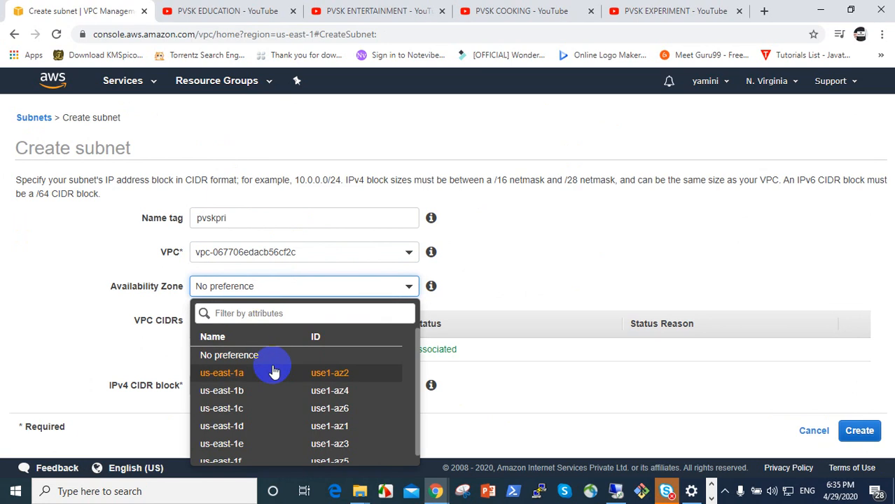
pyautogui.click(274, 372)
# Set the pvskpri subnet's IPv4 CIDR block to 10.0.0.16/28 and create it, closing the confirmation.
pyautogui.click(266, 385)
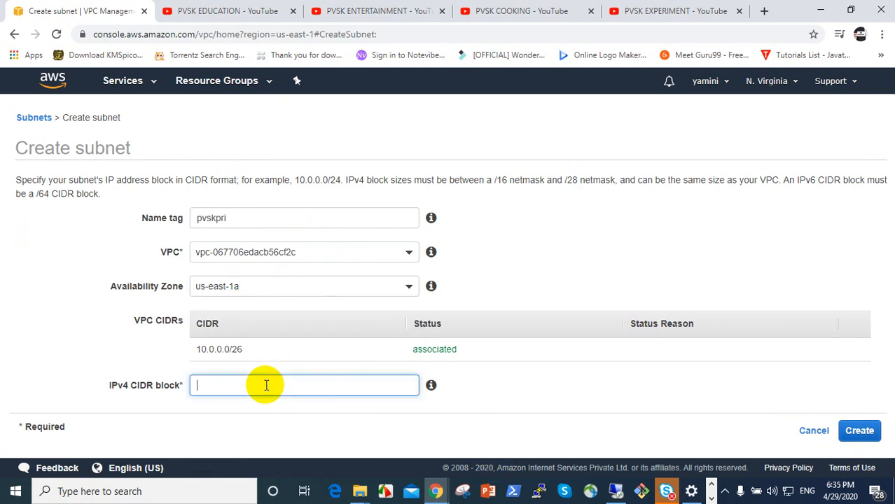
pyautogui.write('10.0.0.')
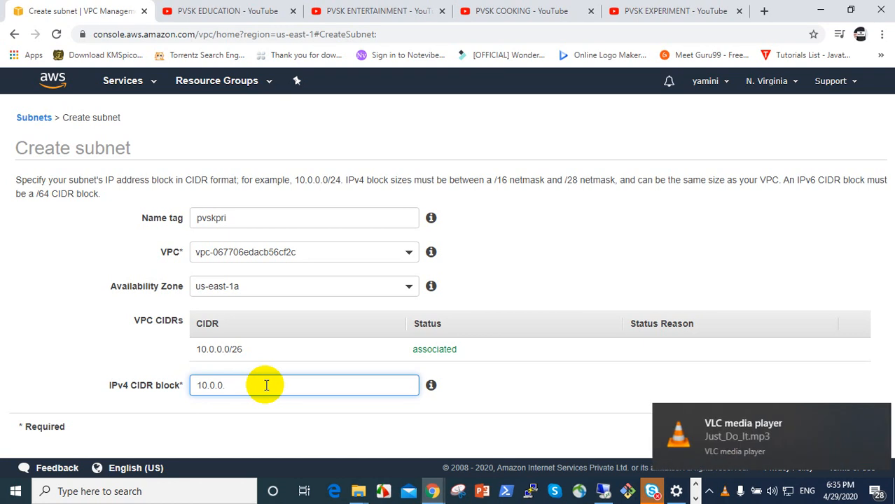
pyautogui.write('16/')
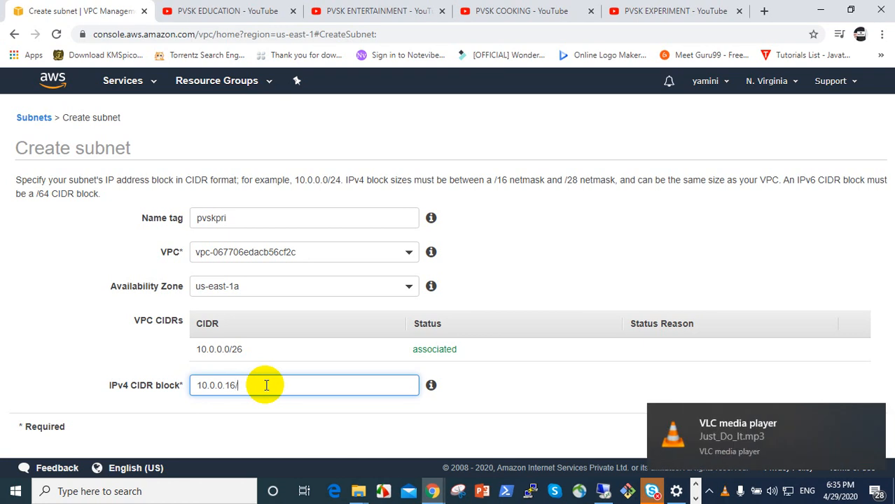
pyautogui.write('28')
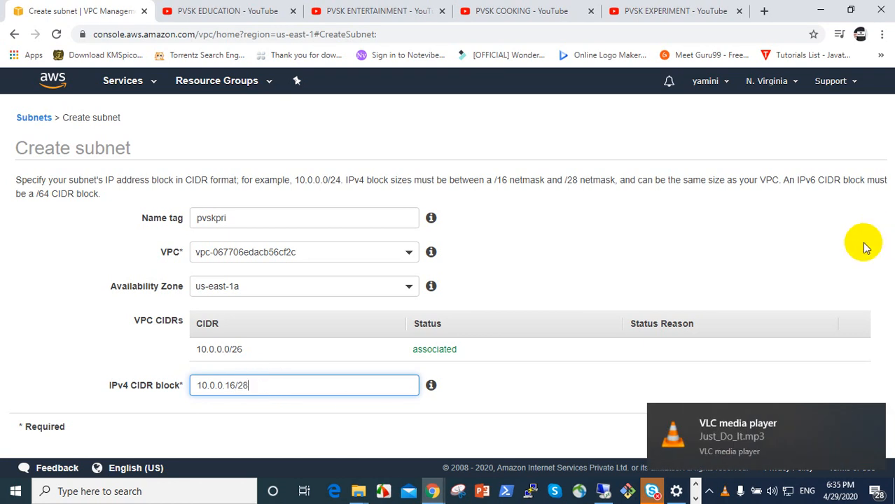
pyautogui.click(552, 416)
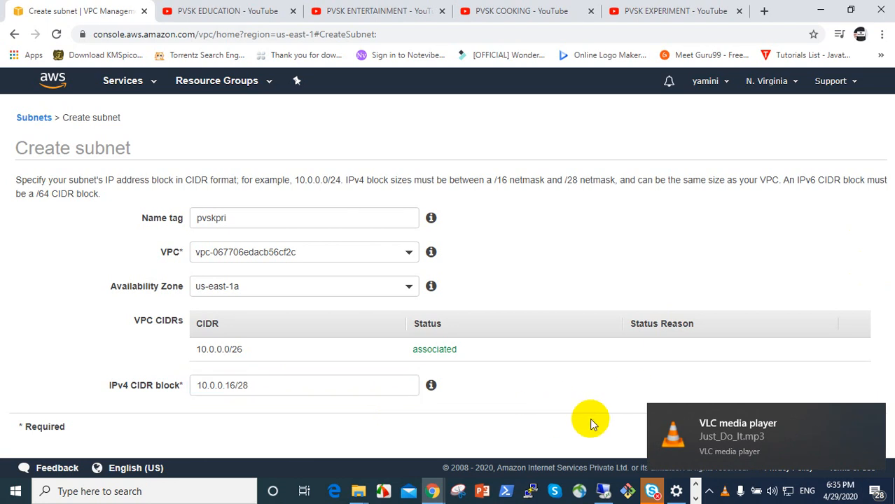
pyautogui.click(870, 416)
pyautogui.click(858, 427)
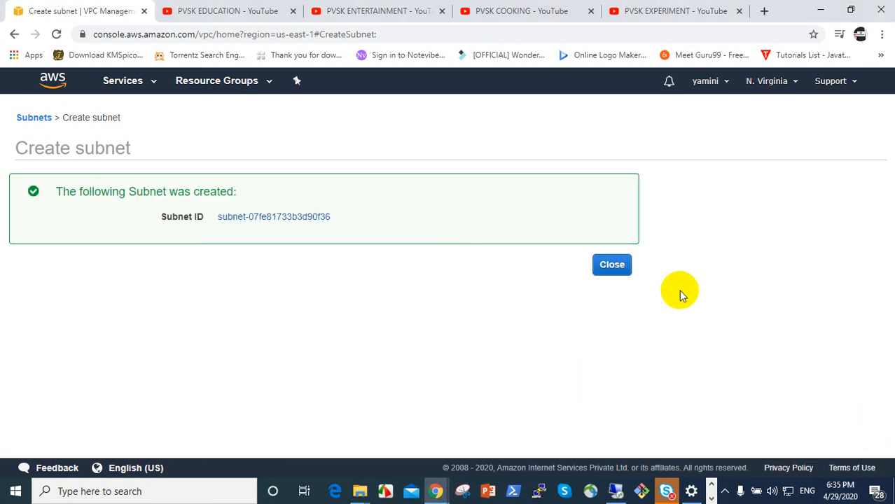
pyautogui.click(611, 264)
# Start a subnet named pvskpub1 in the pvskedu VPC, using availability zone us-east-1b.
pyautogui.click(213, 115)
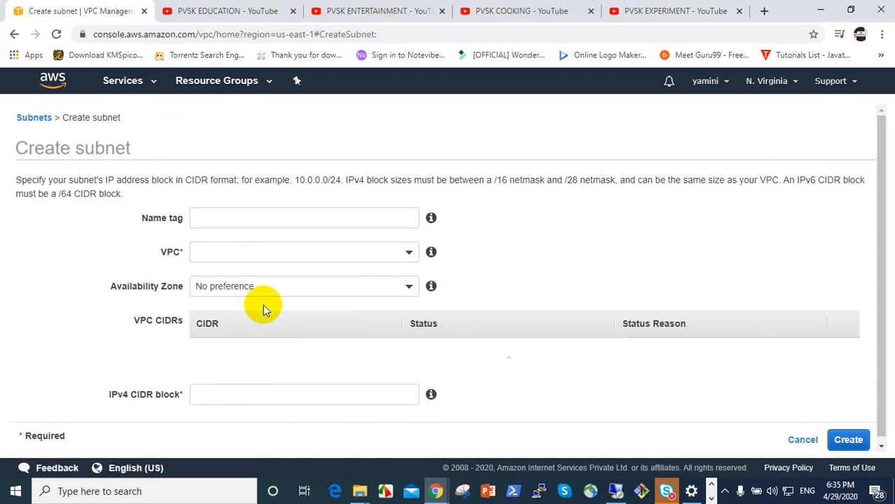
pyautogui.click(264, 213)
pyautogui.write('p')
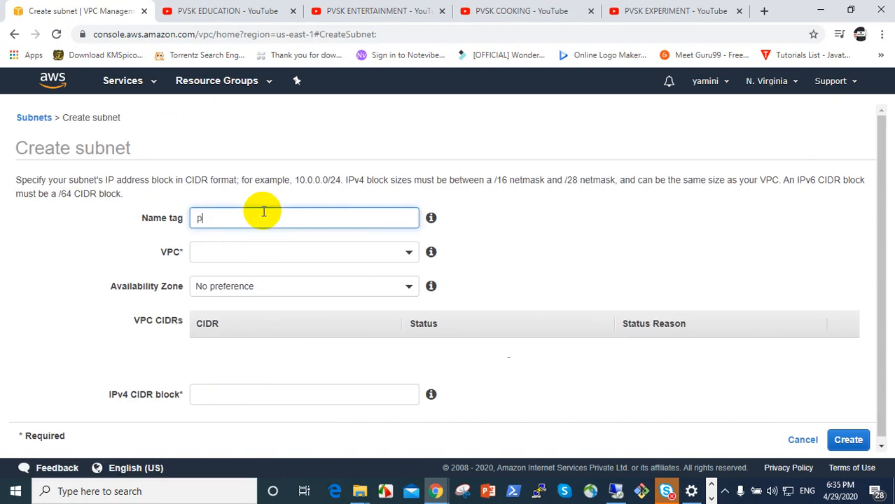
pyautogui.write('vskpub1')
pyautogui.click(236, 259)
pyautogui.click(245, 323)
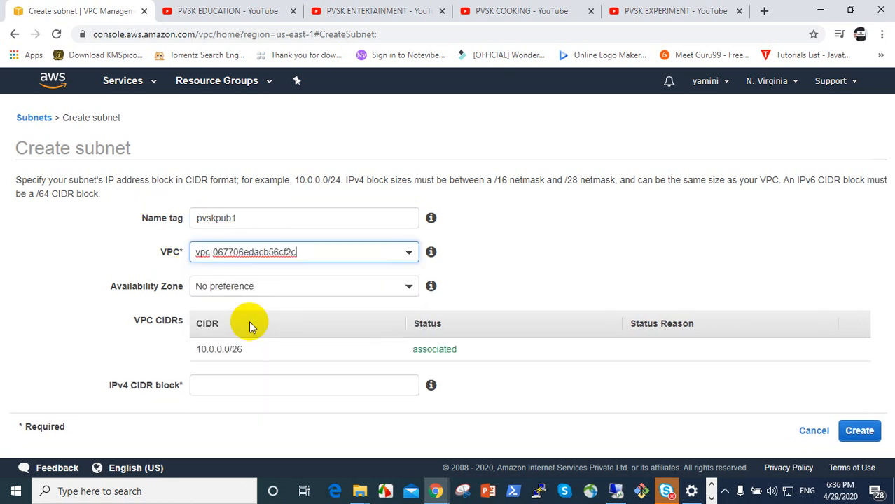
pyautogui.click(310, 288)
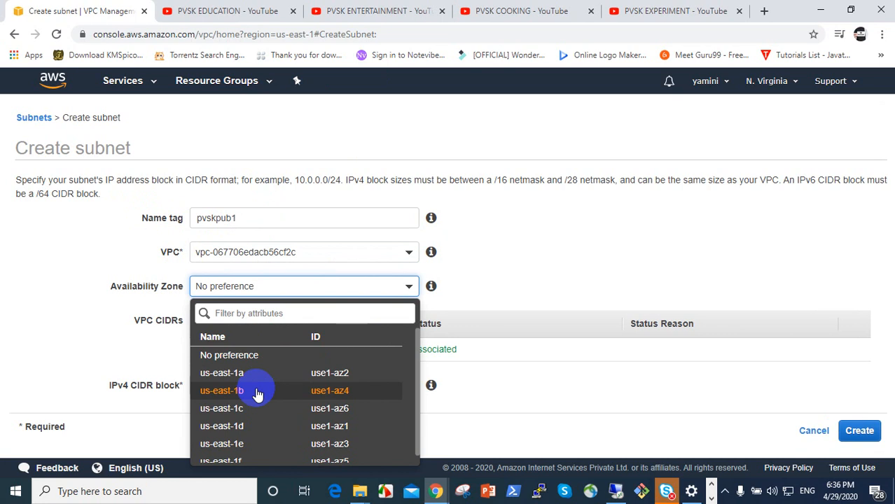
pyautogui.click(256, 391)
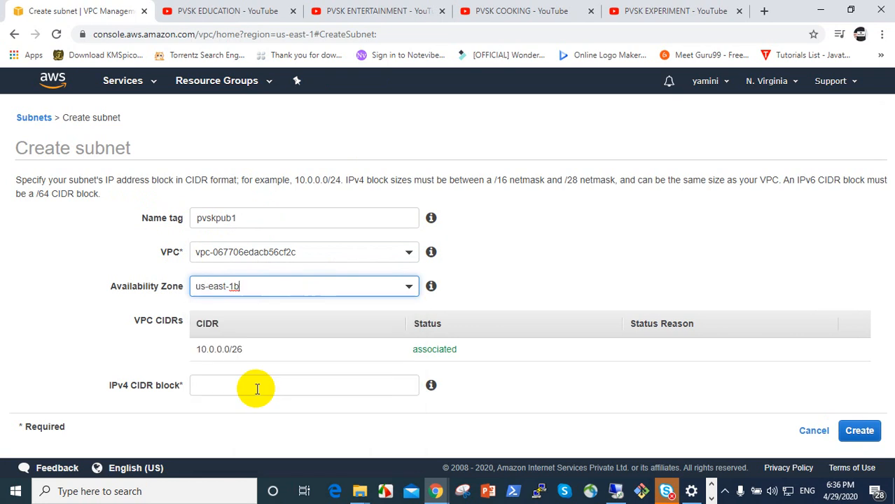
# Set the pvskpub1 subnet's IPv4 CIDR block to 10.0.0.32/28 and create it, closing the confirmation.
pyautogui.click(294, 388)
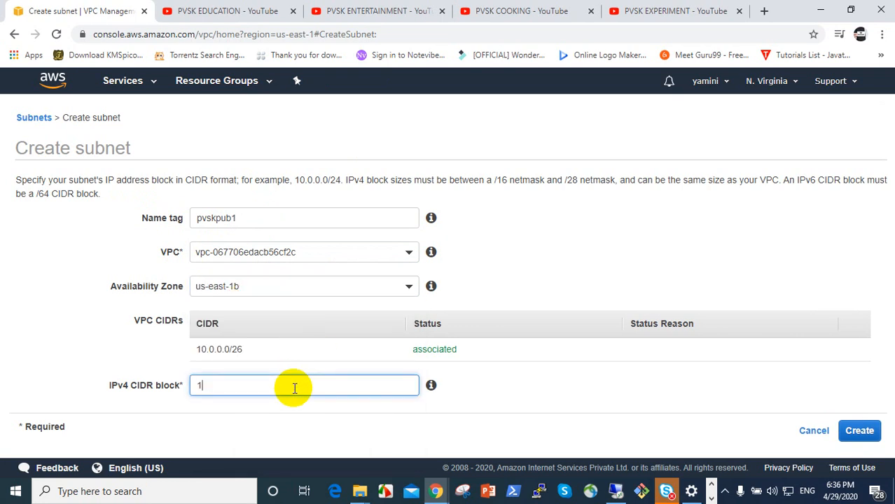
pyautogui.write('10.0.0.32/28')
pyautogui.click(859, 431)
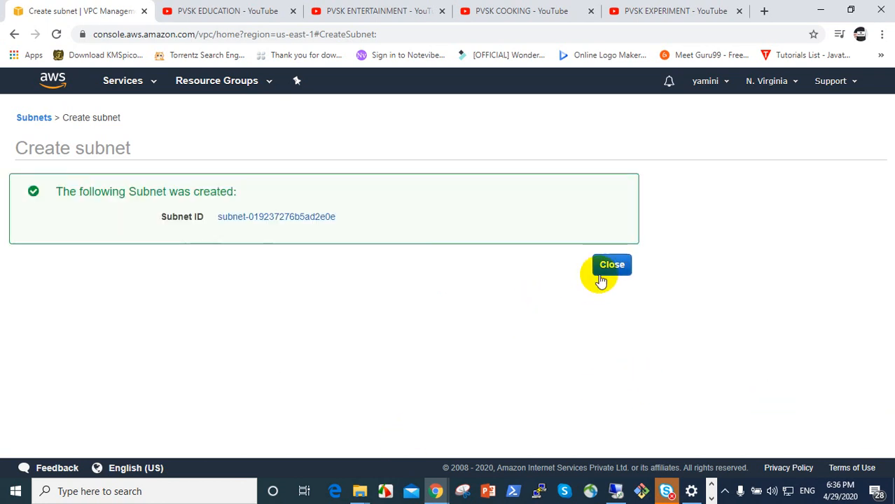
pyautogui.click(606, 266)
# Start another subnet named pvskpri1 in the pvskedu VPC, using availability zone us-east-1b.
pyautogui.click(200, 115)
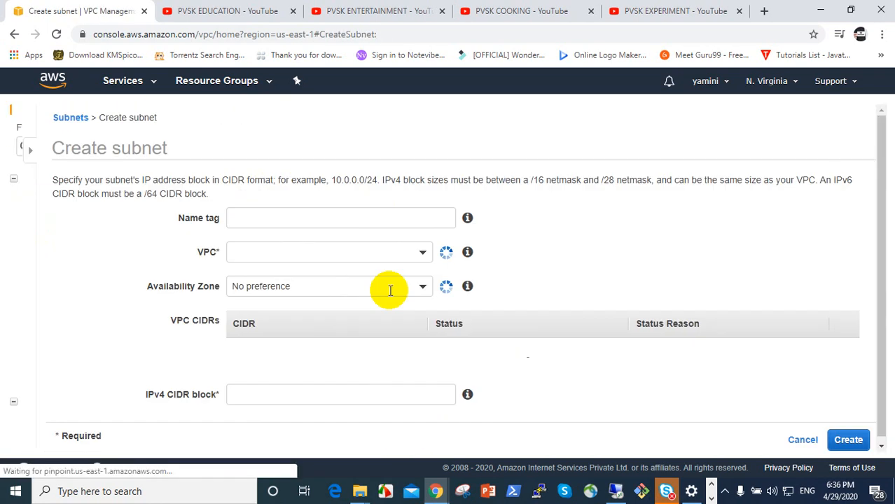
pyautogui.click(212, 217)
pyautogui.write('p')
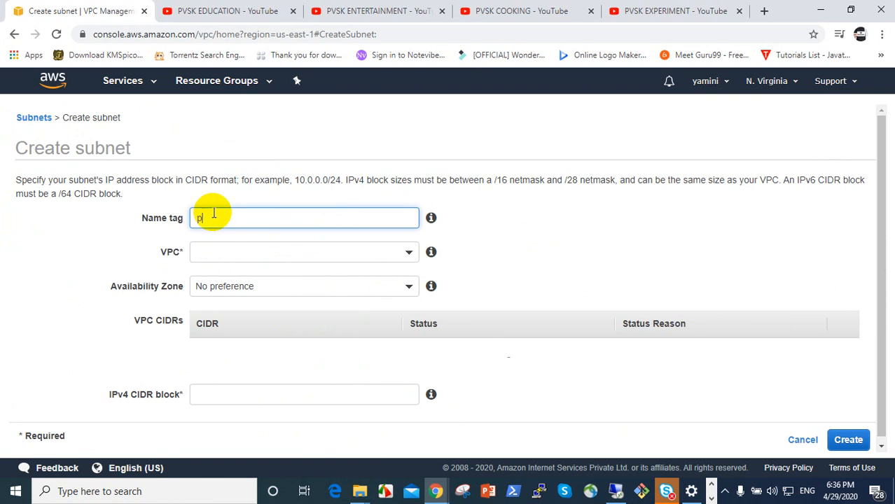
pyautogui.write('vskpri1')
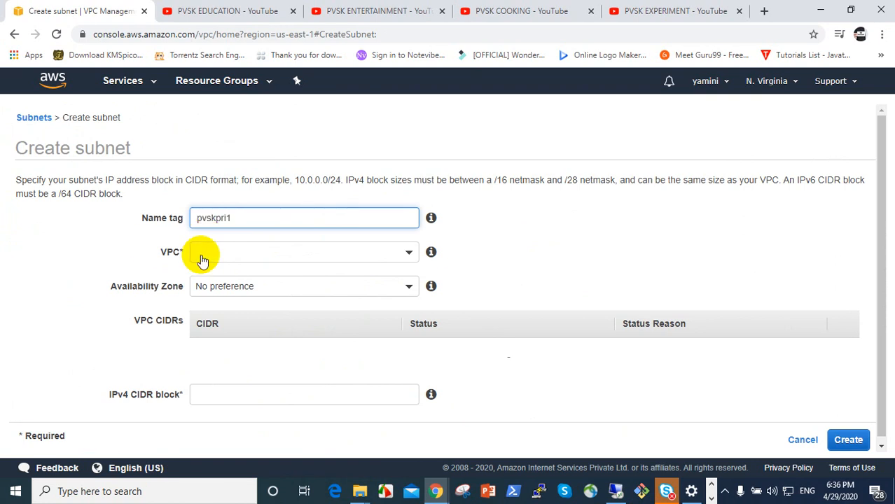
pyautogui.click(216, 251)
pyautogui.click(238, 321)
pyautogui.click(240, 286)
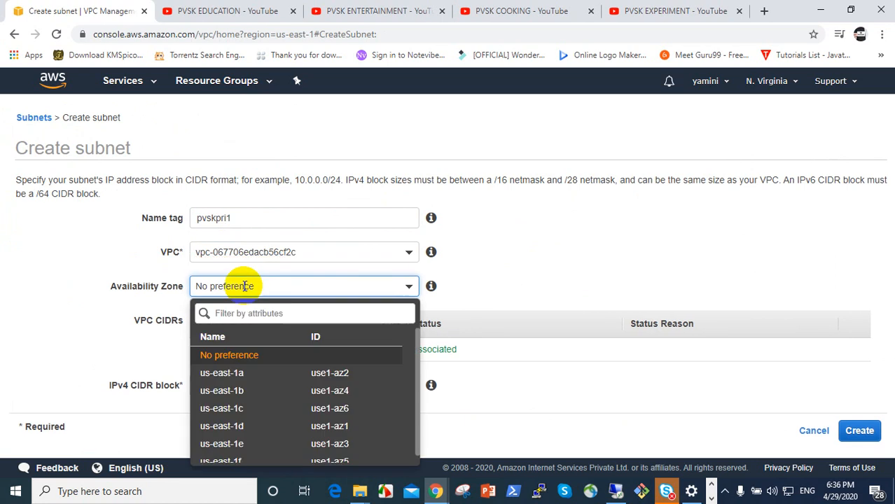
pyautogui.click(254, 392)
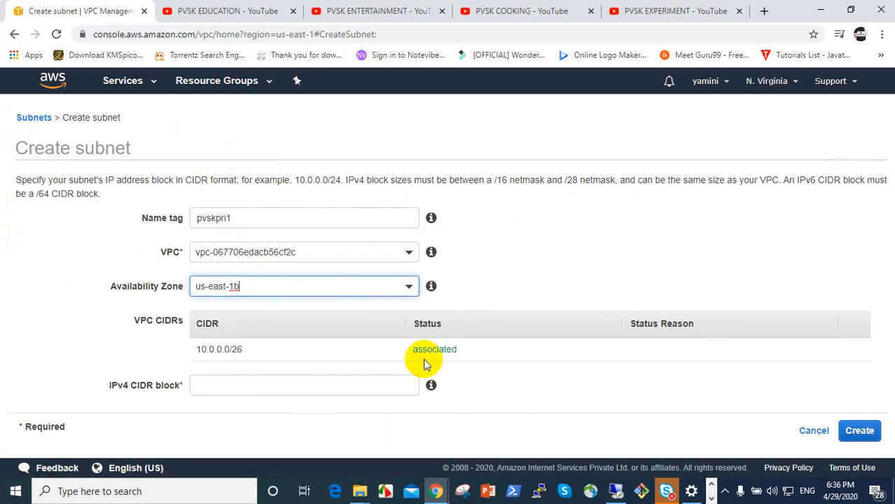
# Set the pvskpri1 subnet's IPv4 CIDR block to 10.0.0.48/28 and create it, closing the confirmation.
pyautogui.click(333, 382)
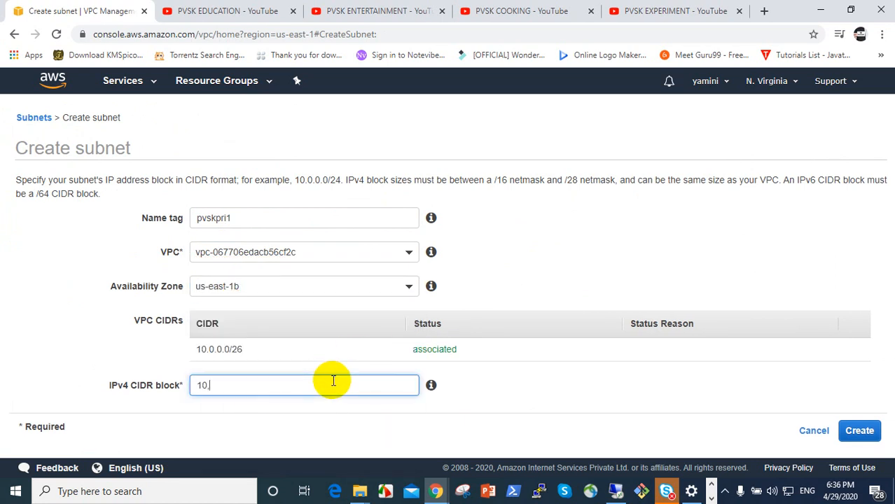
pyautogui.write('10.0.0.48/28')
pyautogui.click(859, 430)
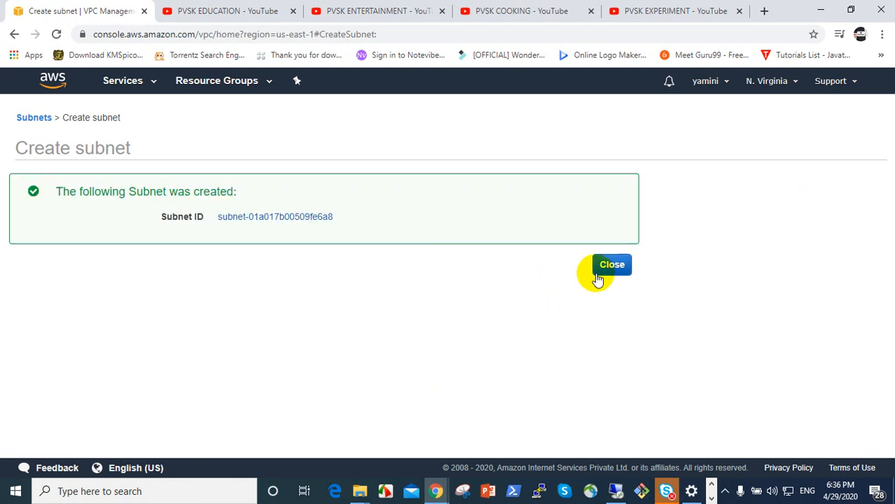
pyautogui.click(600, 271)
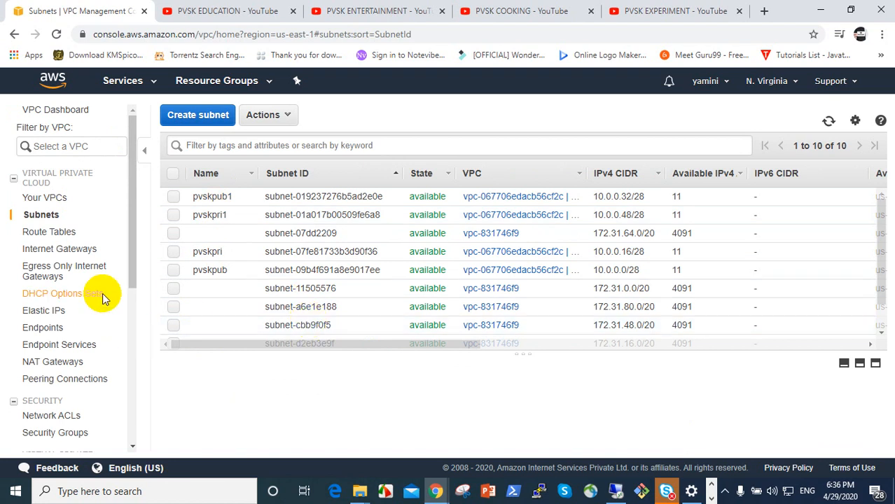
# Open the list of route tables and remove its pvskeduvpc search filter.
pyautogui.click(49, 231)
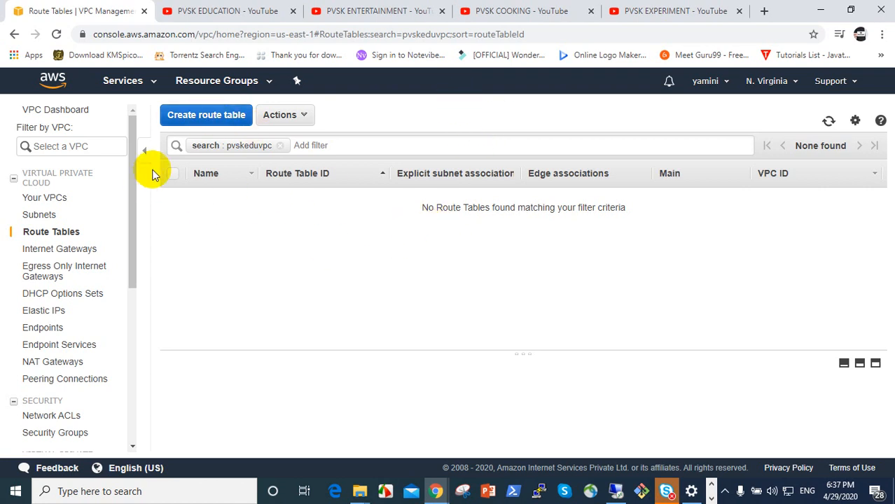
pyautogui.click(280, 145)
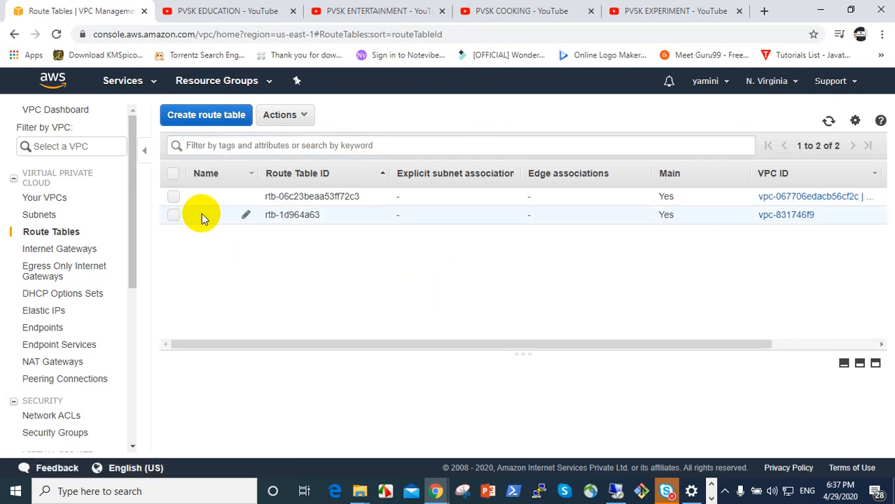
# Compare the summaries of the two main route tables to see which VPC each one belongs to.
pyautogui.click(174, 199)
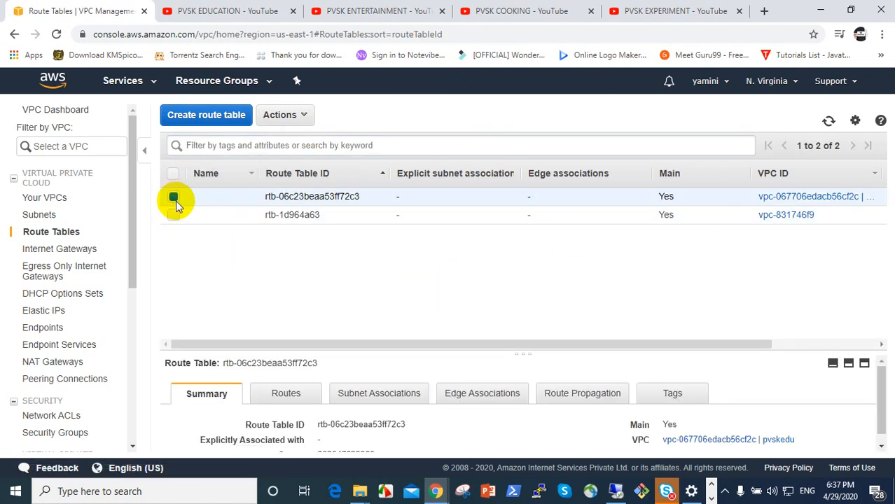
pyautogui.click(174, 217)
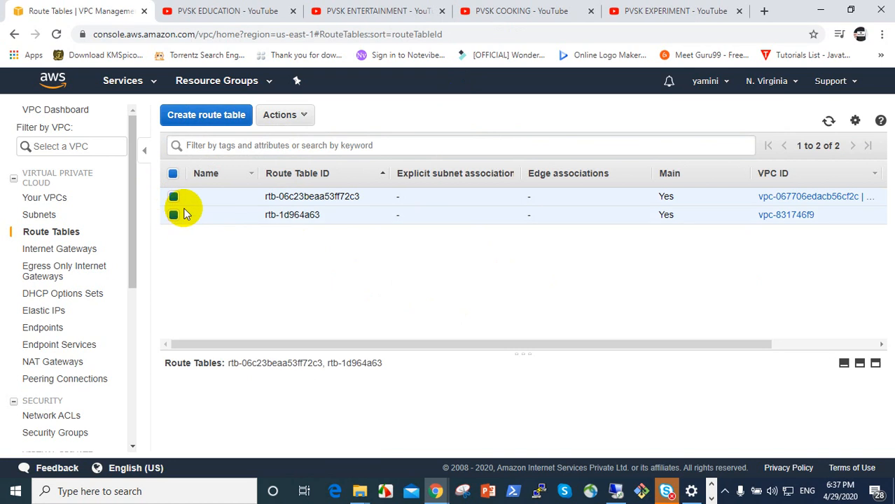
pyautogui.click(173, 197)
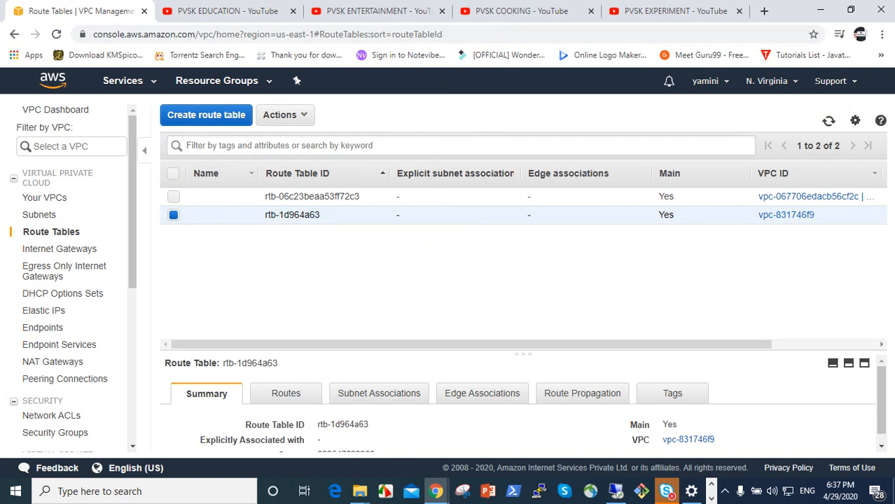
pyautogui.click(784, 82)
pyautogui.click(313, 258)
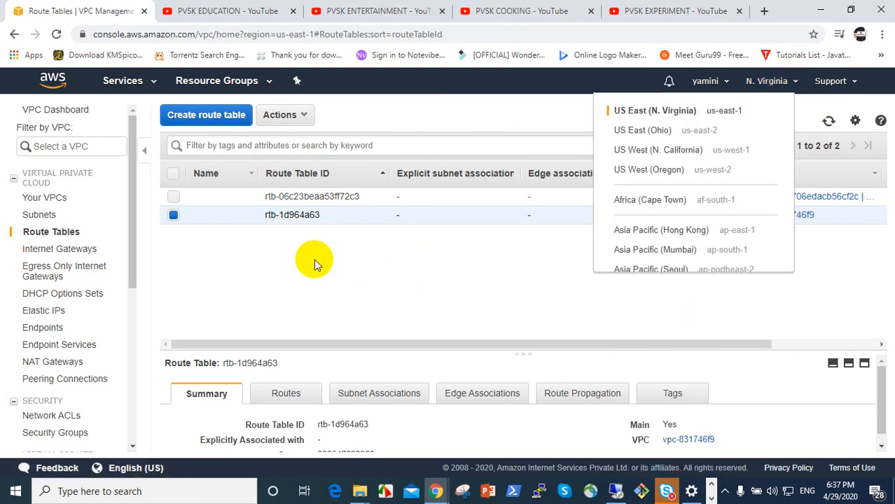
pyautogui.click(174, 197)
pyautogui.click(174, 215)
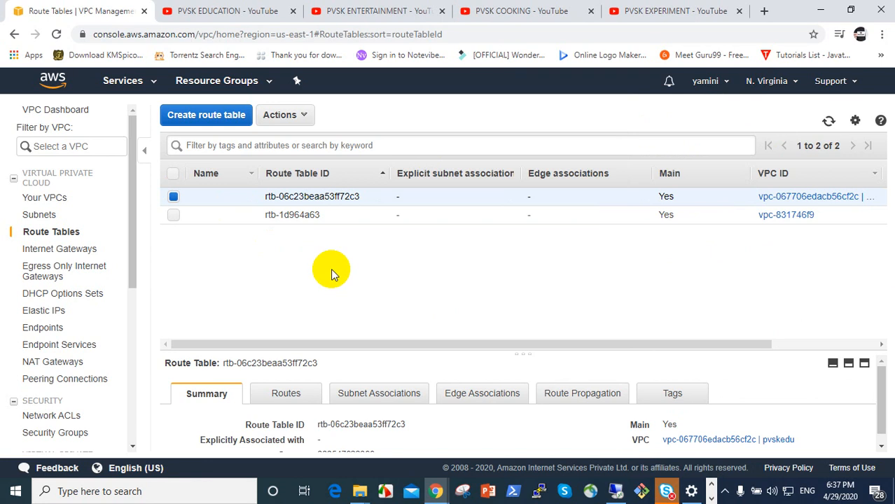
pyautogui.click(174, 214)
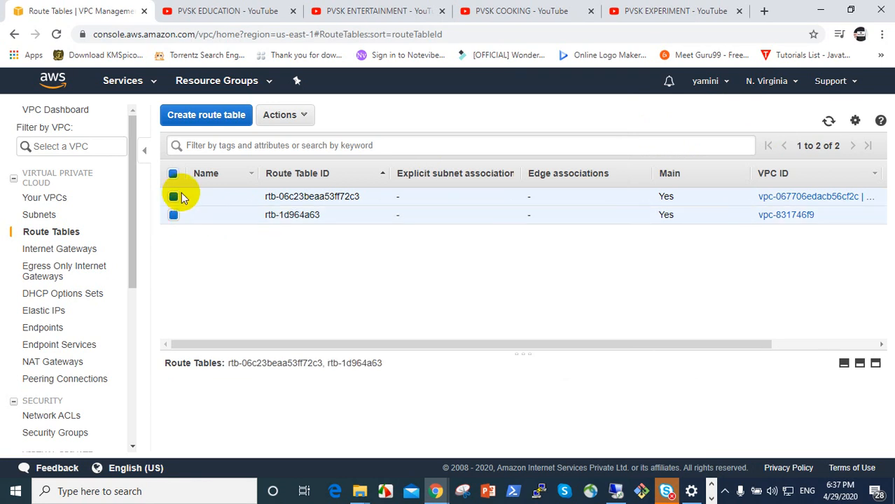
pyautogui.click(297, 214)
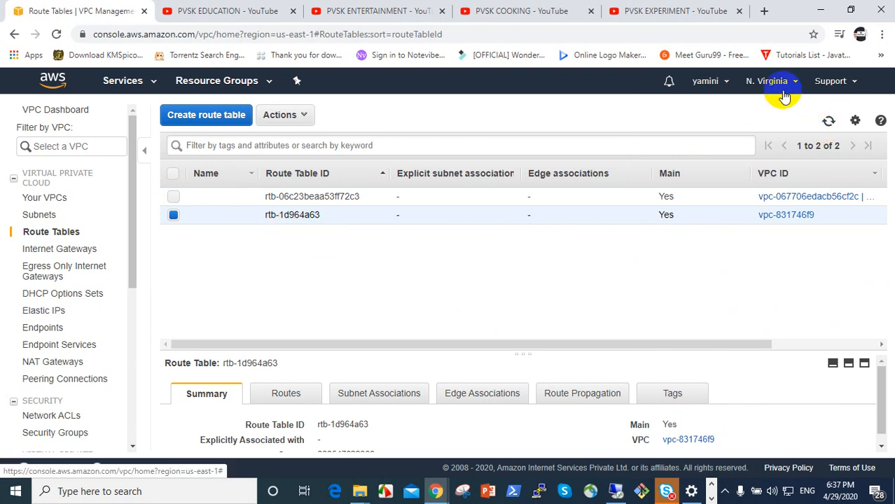
pyautogui.click(173, 196)
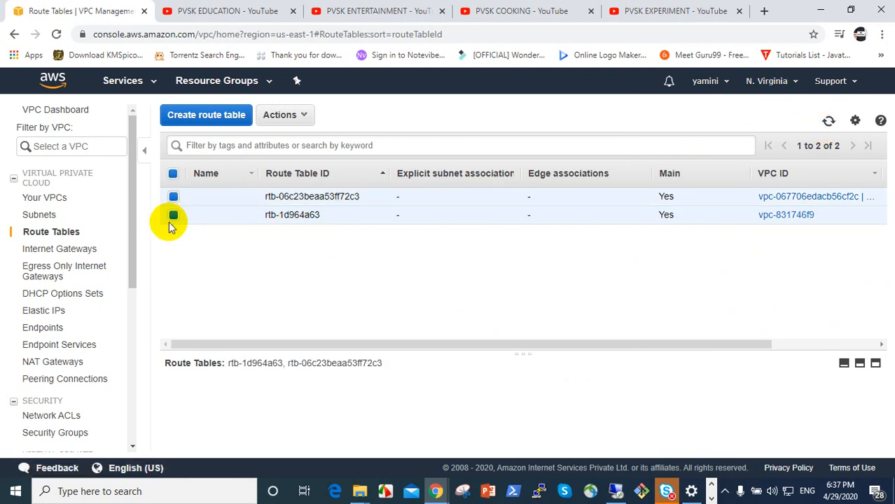
pyautogui.click(173, 215)
# Filter the route tables by the keyword pvskedu.
pyautogui.click(251, 146)
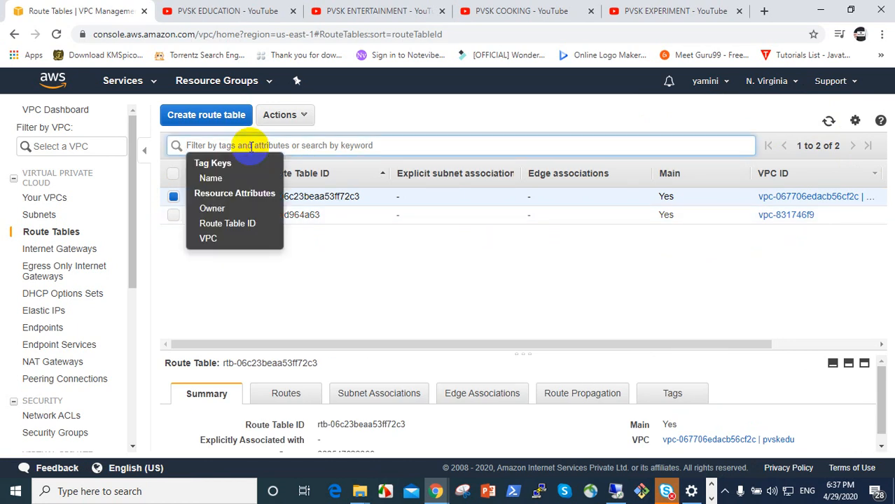
pyautogui.write('pvsk')
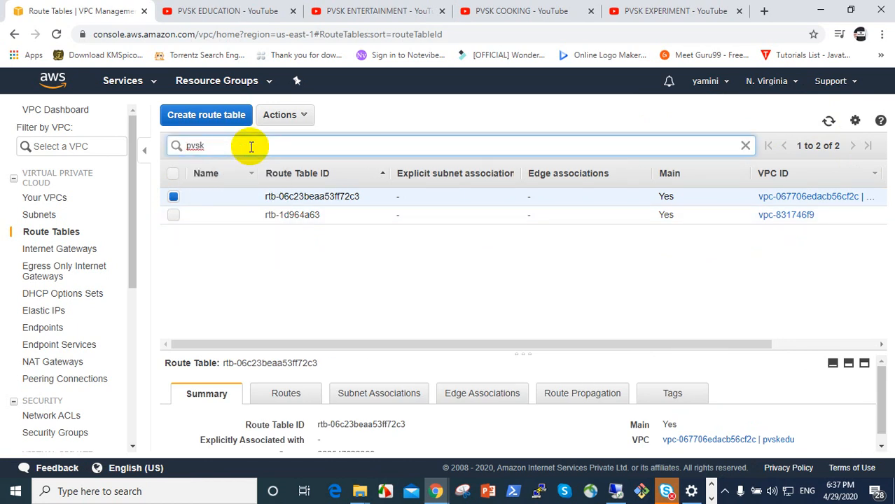
pyautogui.write('edu')
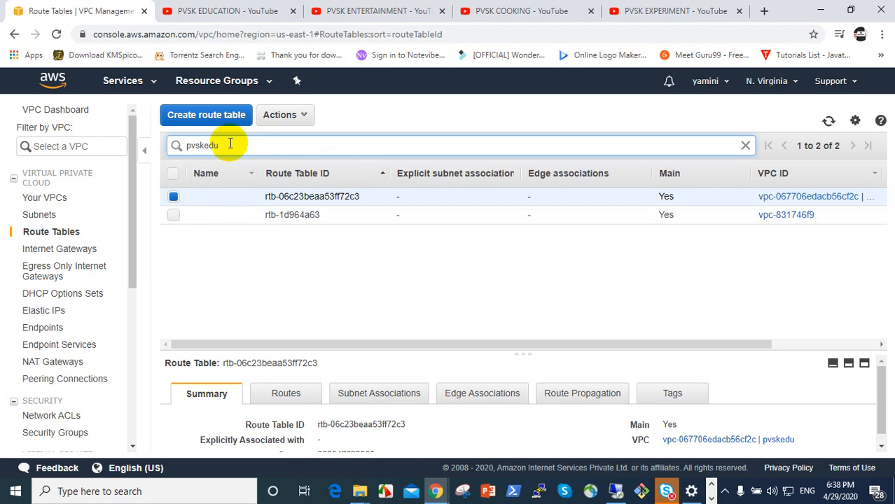
pyautogui.press('Return')
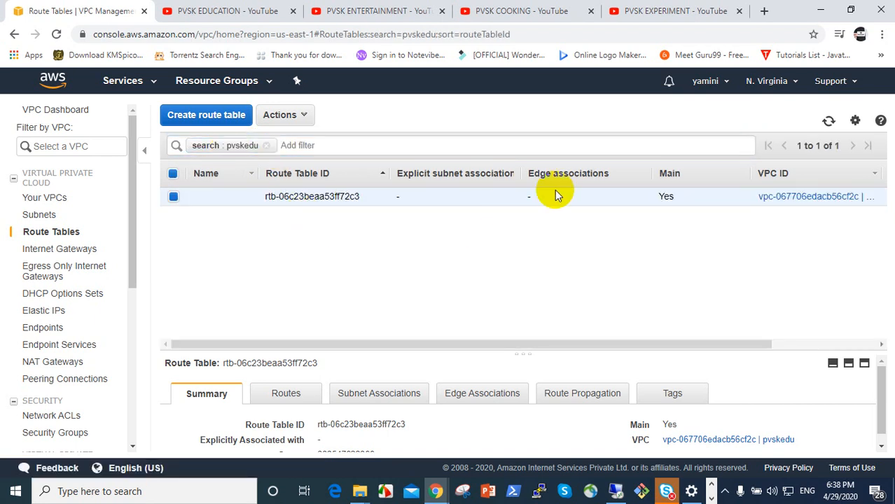
# Name the pvskedu VPC's main route table pubRT and save the name.
pyautogui.click(248, 198)
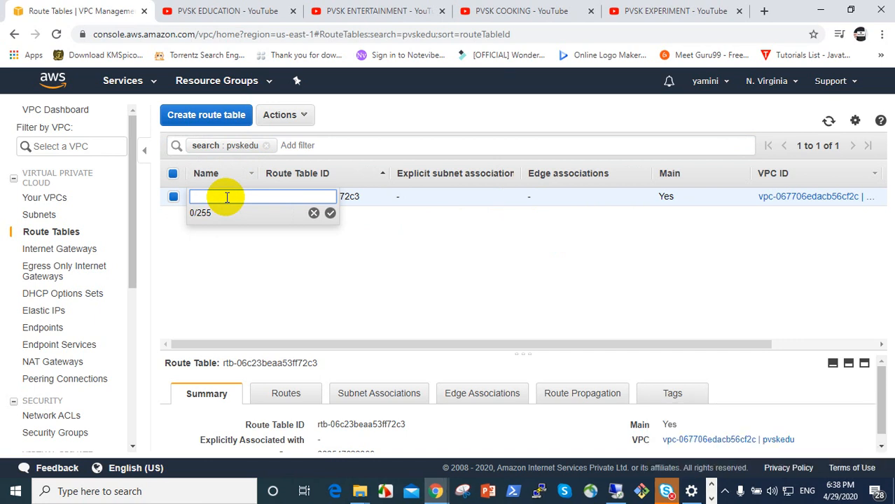
pyautogui.write('pub')
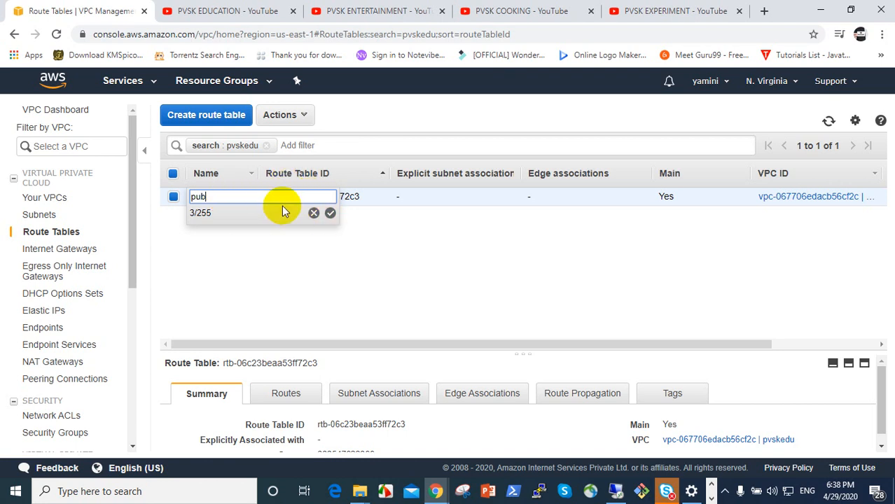
pyautogui.write('RT')
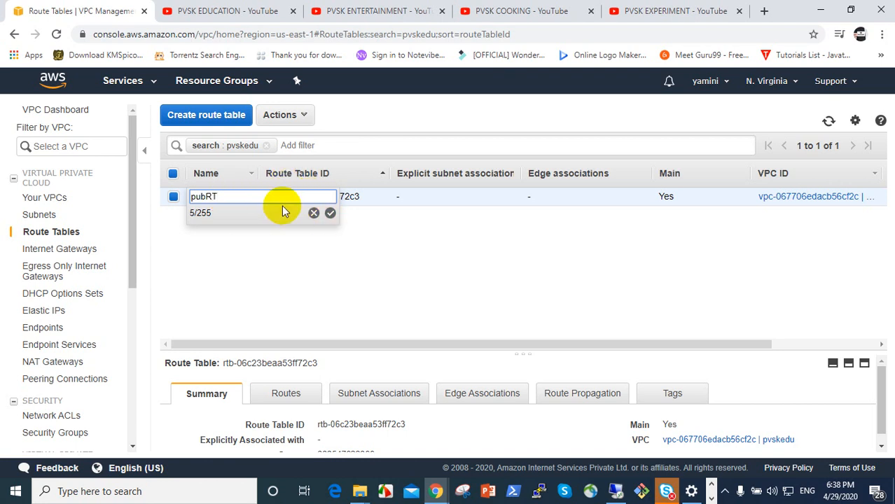
pyautogui.click(329, 212)
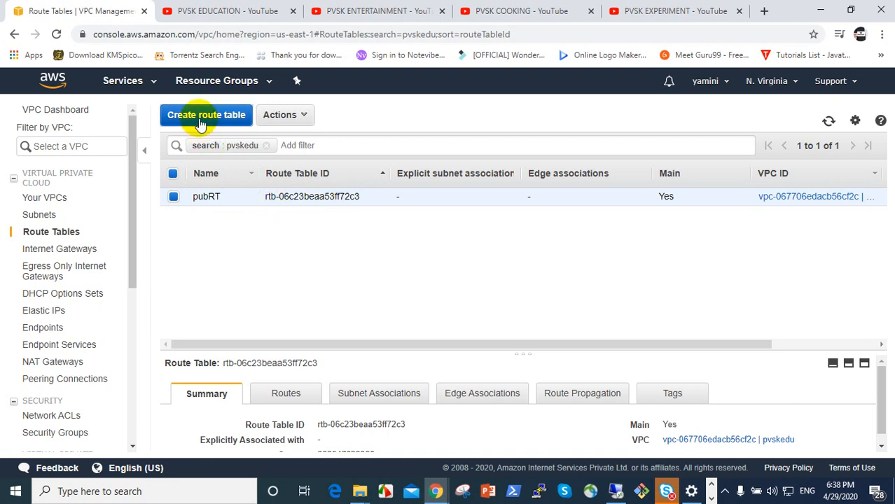
# Create a route table with the name tag pri RT in the pvskedu VPC.
pyautogui.click(206, 115)
pyautogui.click(352, 202)
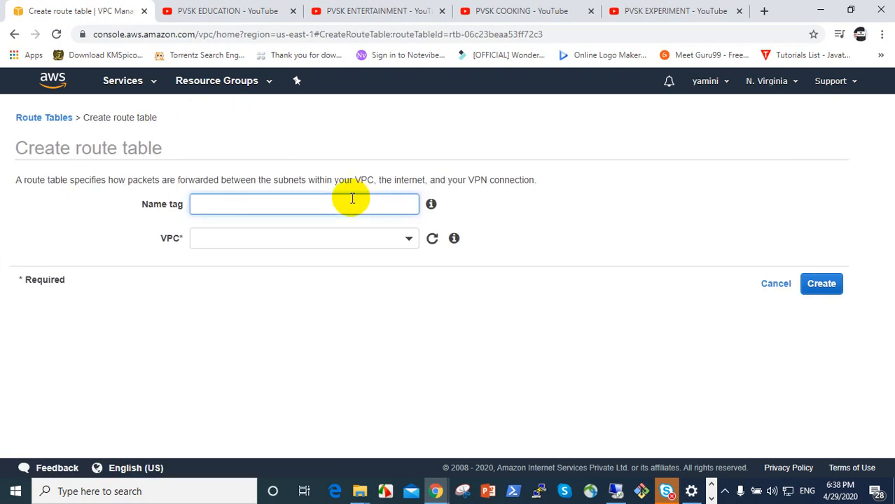
pyautogui.write('pri RT')
pyautogui.click(369, 239)
pyautogui.click(291, 310)
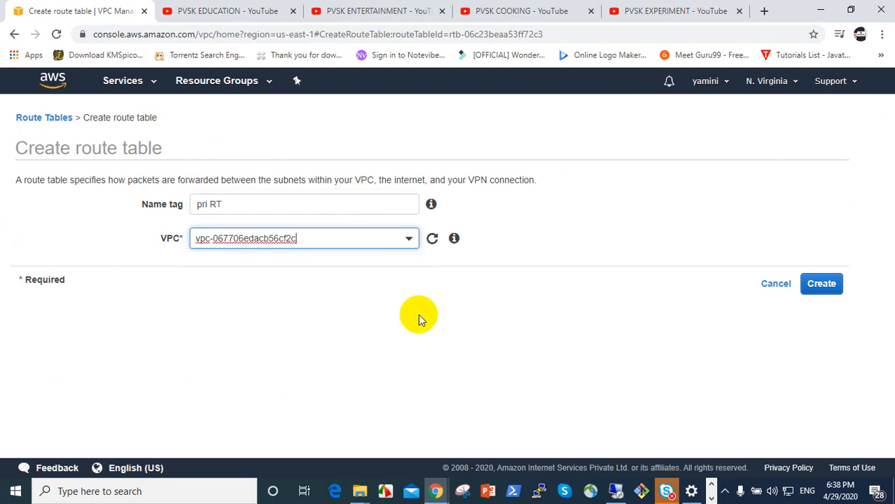
pyautogui.click(820, 284)
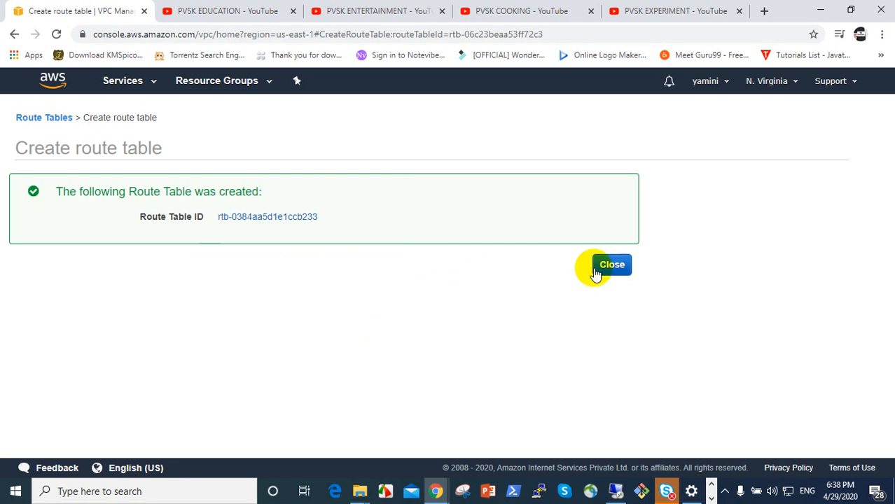
pyautogui.click(596, 271)
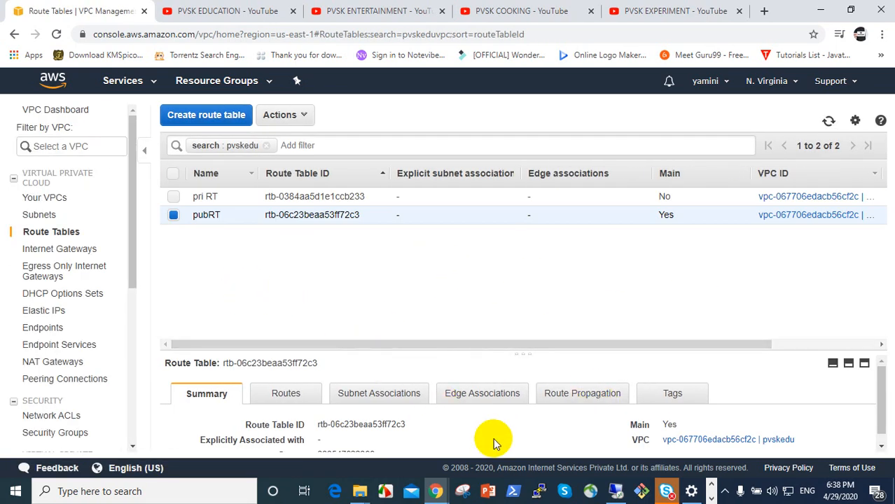
# Associate the subnets pvskpub and pvskpub1 with the pubRT route table and save the associations.
pyautogui.click(382, 407)
pyautogui.scroll(-2, 467, 419)
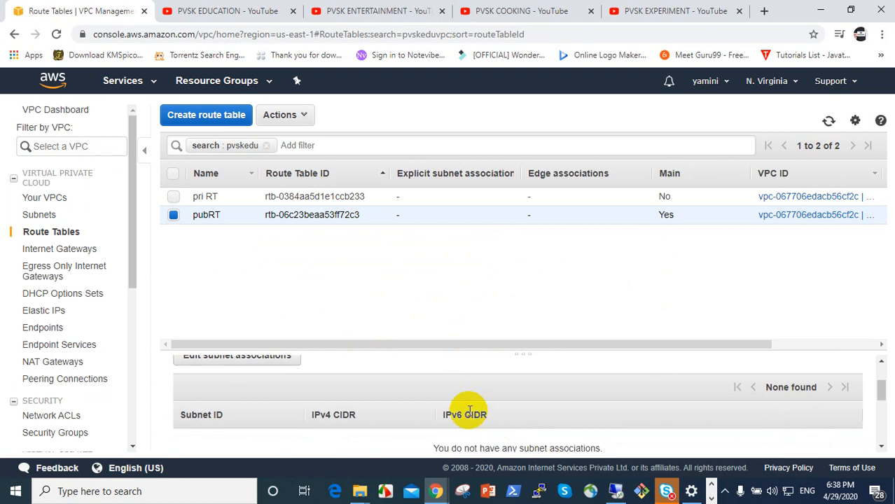
pyautogui.scroll(2, 466, 413)
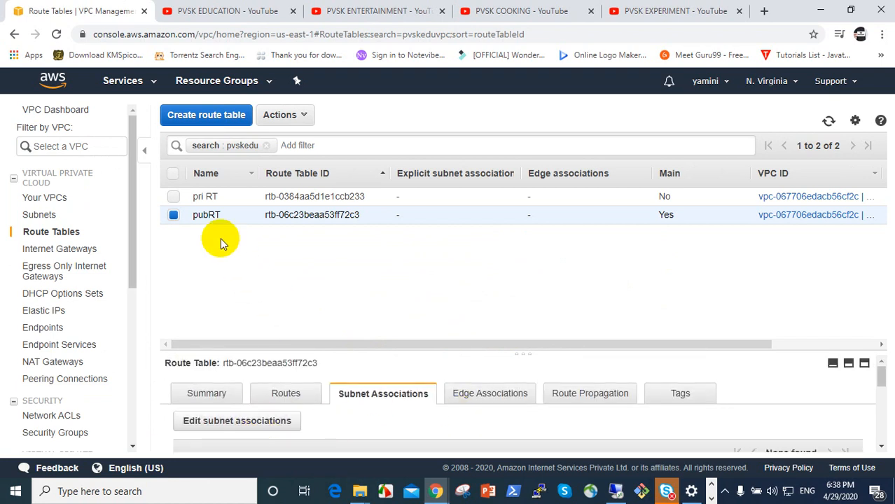
pyautogui.click(250, 422)
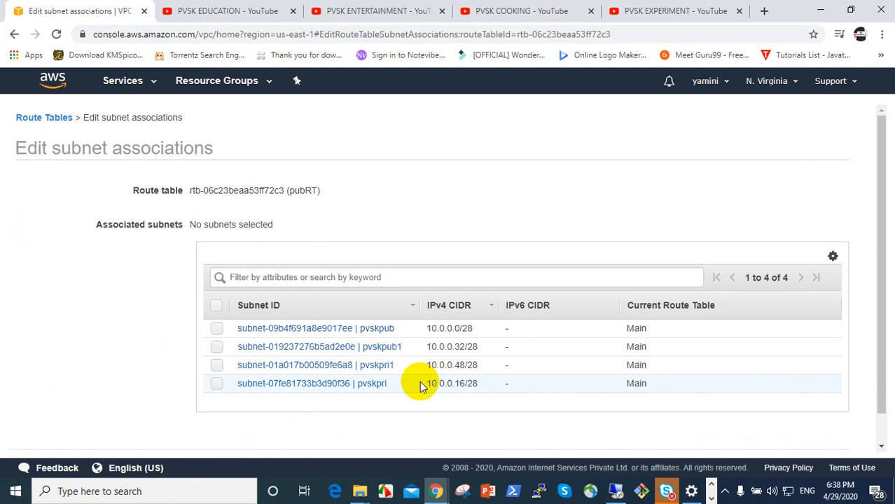
pyautogui.click(215, 348)
pyautogui.click(216, 331)
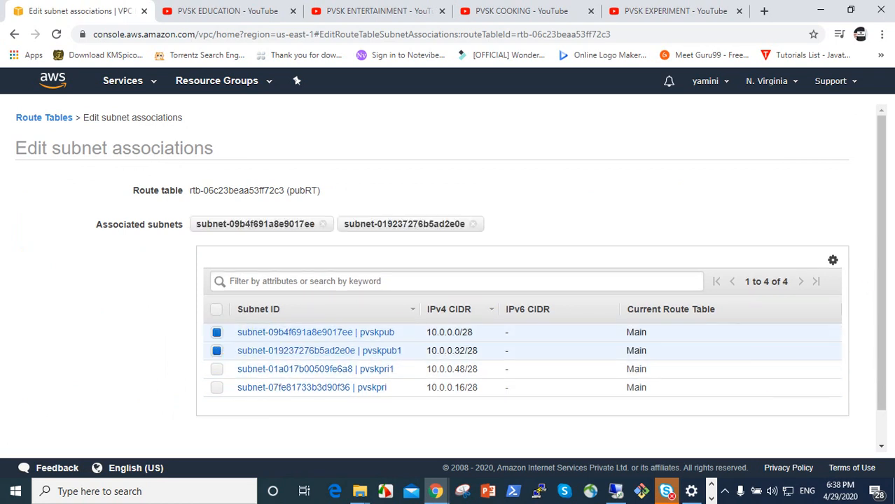
pyautogui.moveTo(884, 276); pyautogui.dragTo(884, 309)
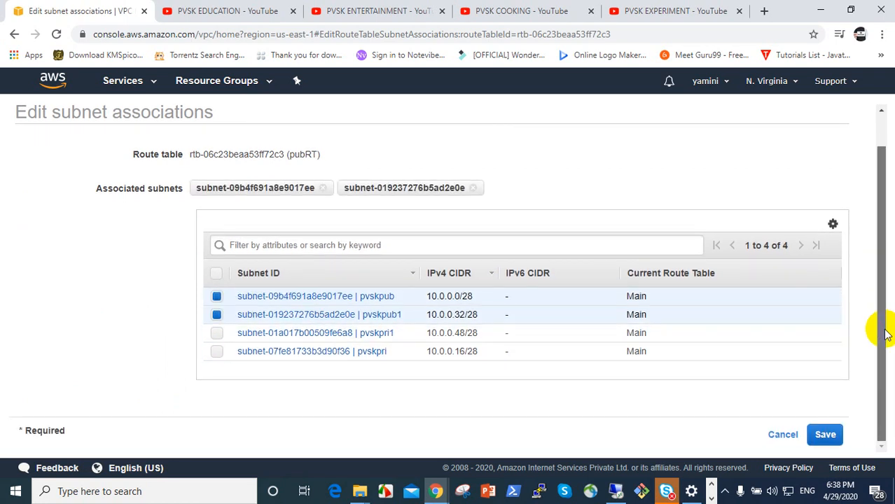
pyautogui.click(824, 434)
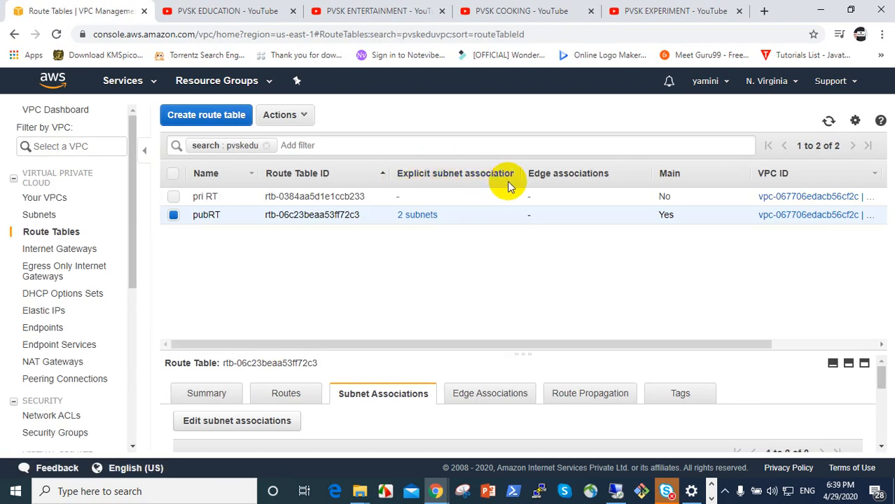
pyautogui.moveTo(416, 219)
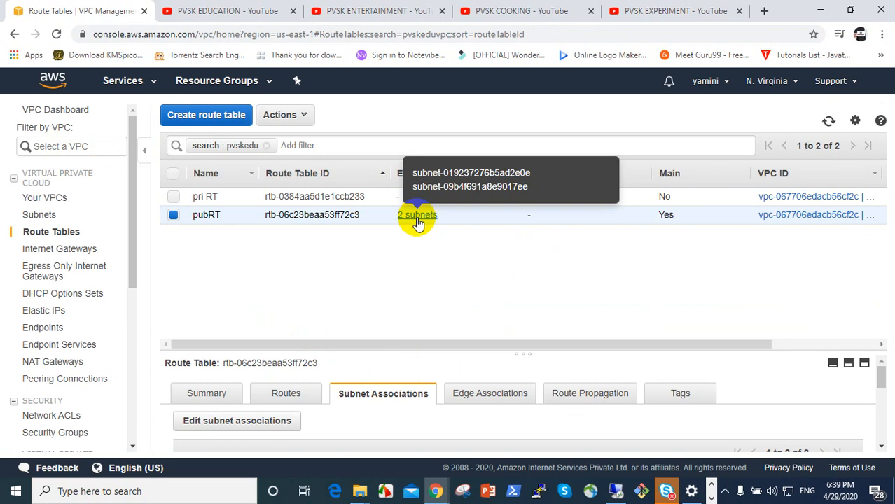
# Associate the subnets pvskpri1 and pvskpri with the pri RT route table and save the associations.
pyautogui.click(173, 197)
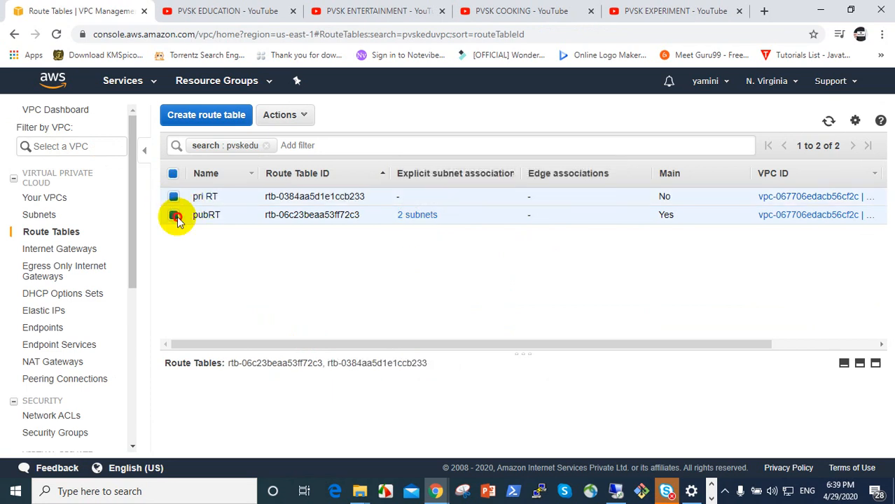
pyautogui.click(175, 217)
pyautogui.click(279, 424)
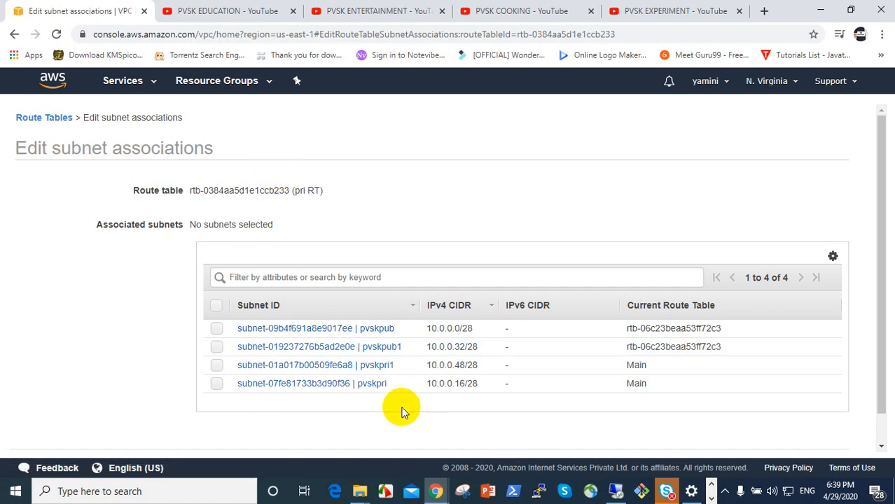
pyautogui.click(216, 367)
pyautogui.click(216, 389)
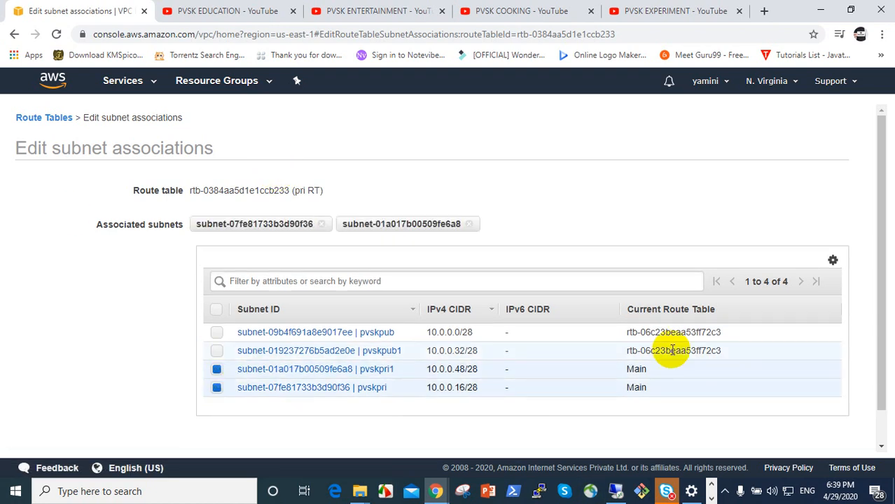
pyautogui.scroll(-2, 802, 370)
pyautogui.click(824, 434)
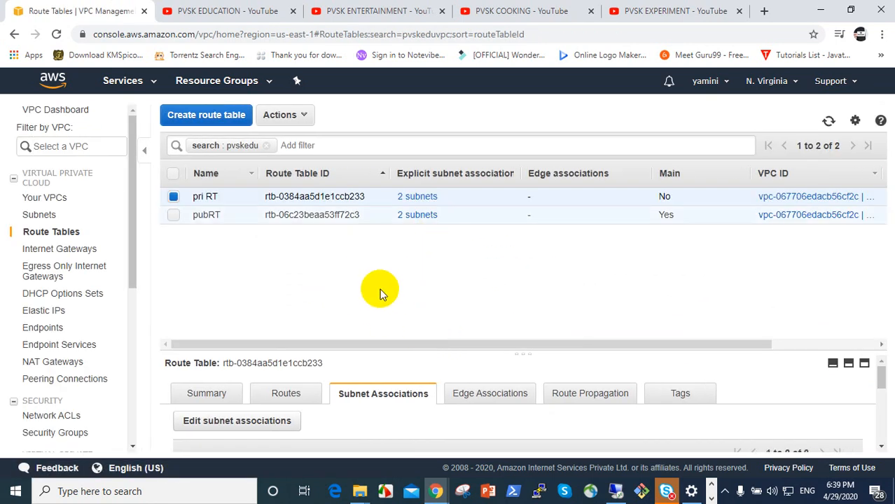
# Create an internet gateway with the name tag pvskigw.
pyautogui.click(73, 249)
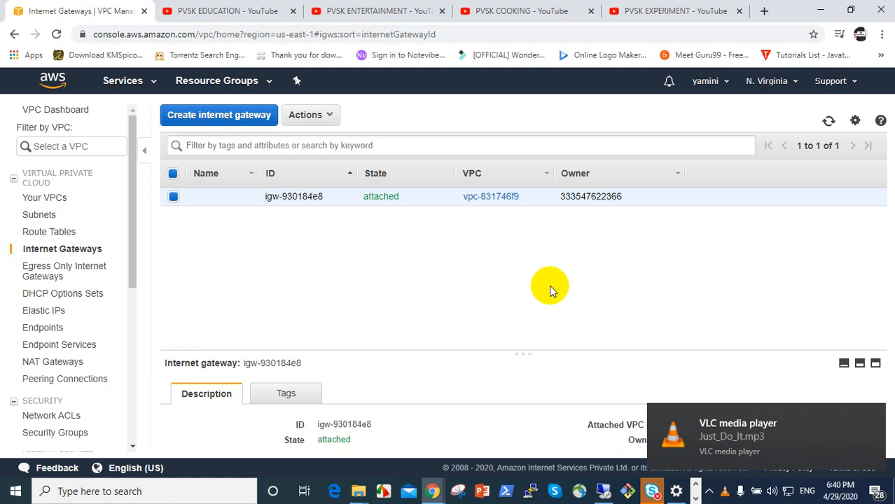
pyautogui.click(205, 116)
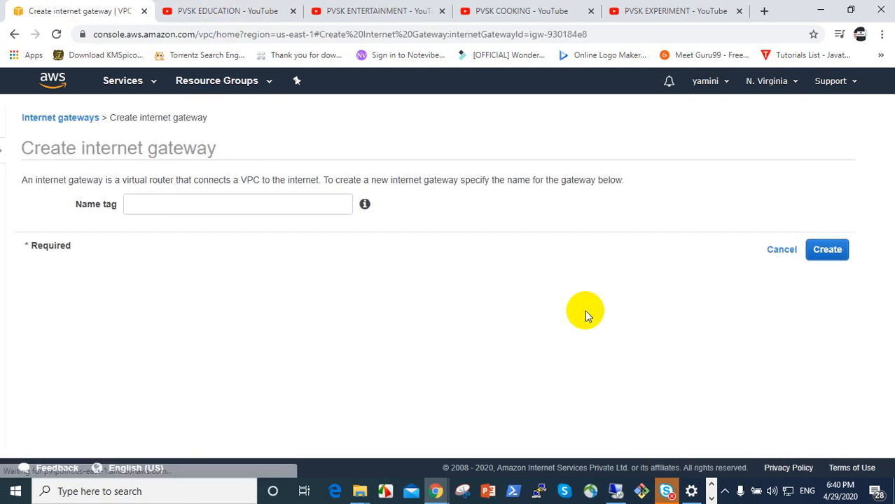
pyautogui.click(223, 202)
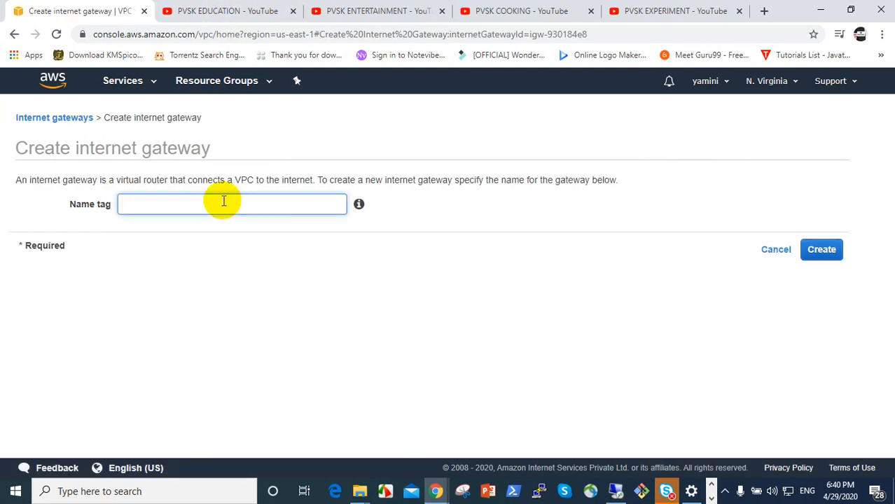
pyautogui.write('pvskigw')
pyautogui.click(827, 255)
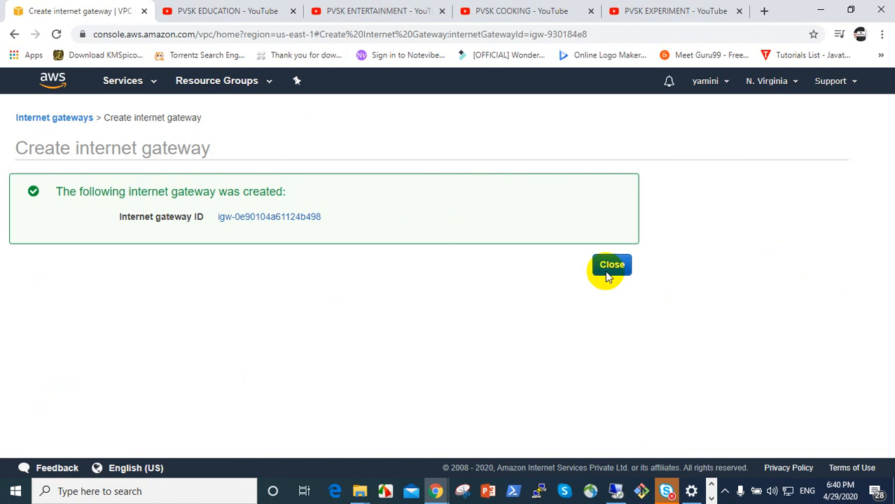
pyautogui.click(612, 266)
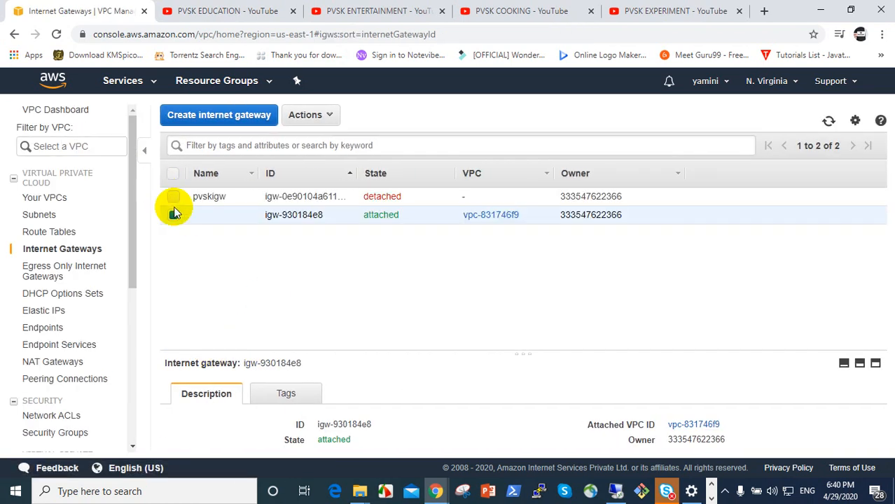
# Attach the pvskigw internet gateway to the pvskedu VPC.
pyautogui.click(173, 200)
pyautogui.click(174, 215)
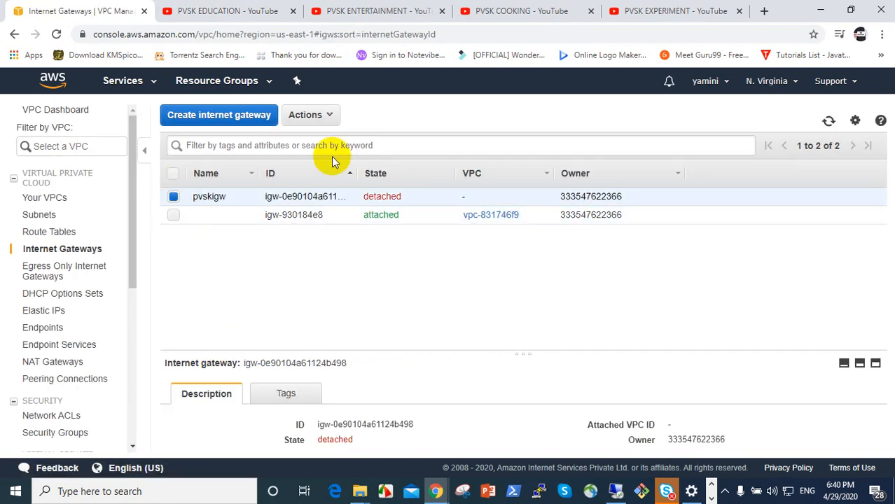
pyautogui.click(322, 125)
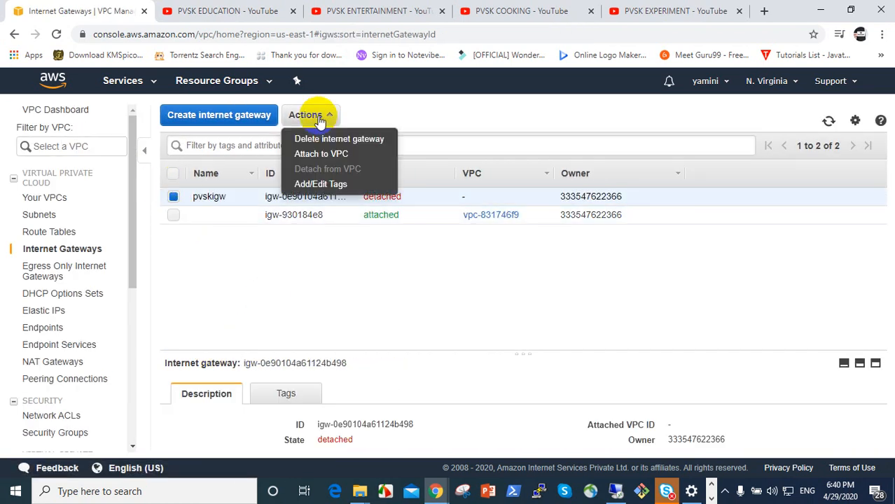
pyautogui.click(341, 157)
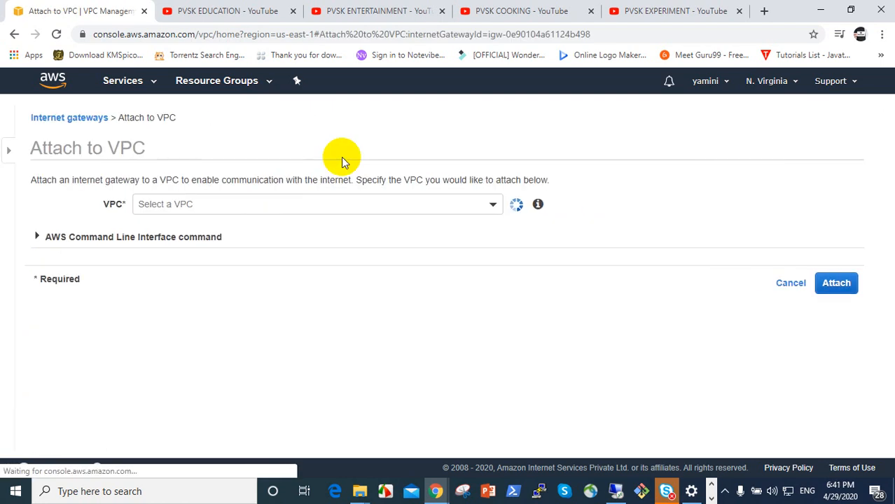
pyautogui.click(446, 199)
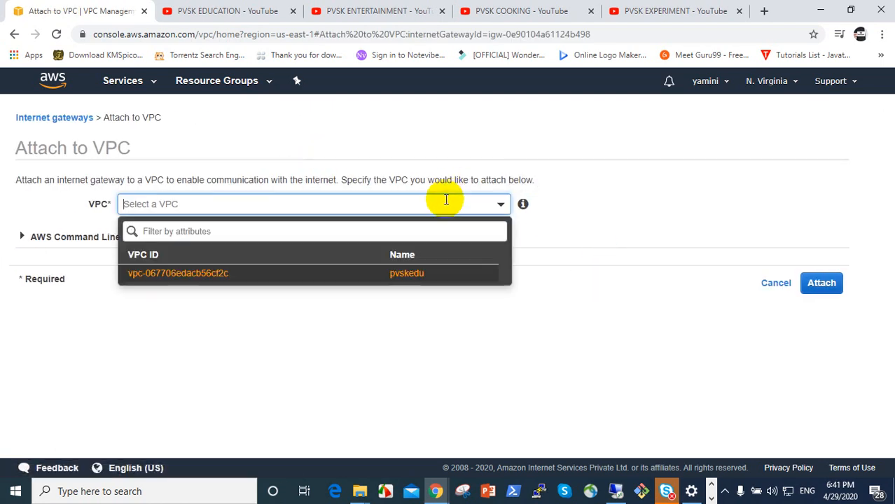
pyautogui.click(420, 273)
pyautogui.click(812, 283)
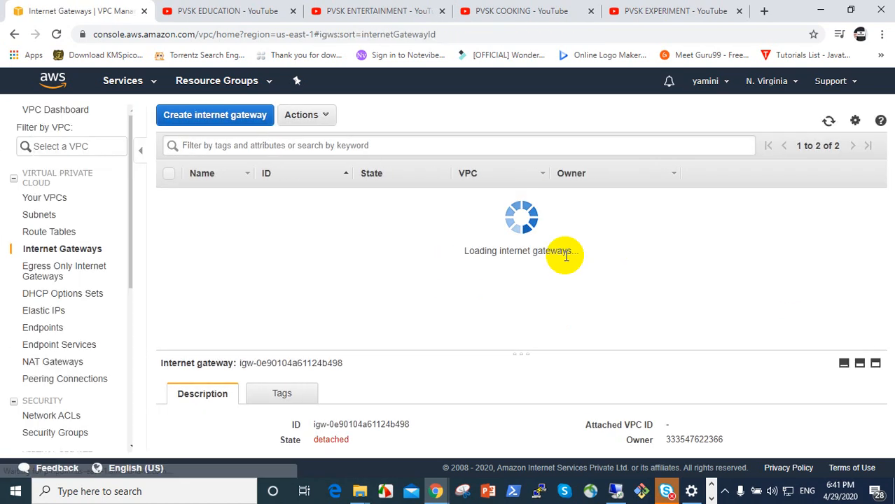
pyautogui.click(308, 115)
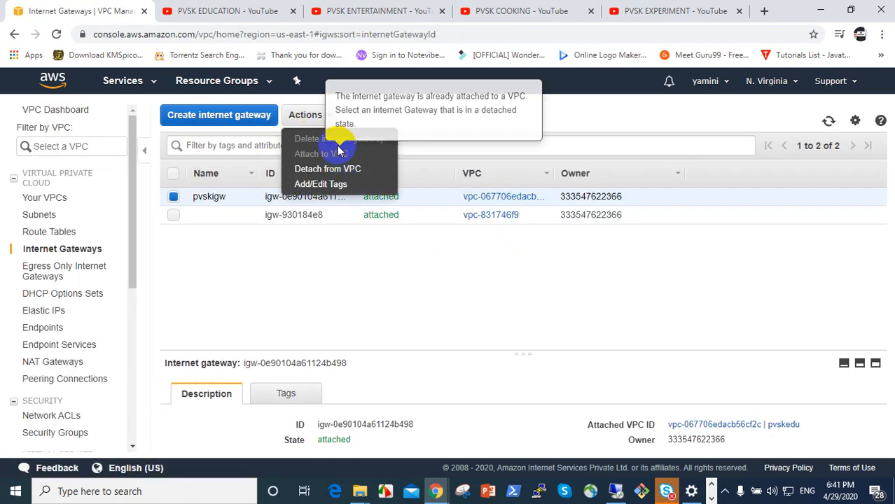
pyautogui.click(439, 289)
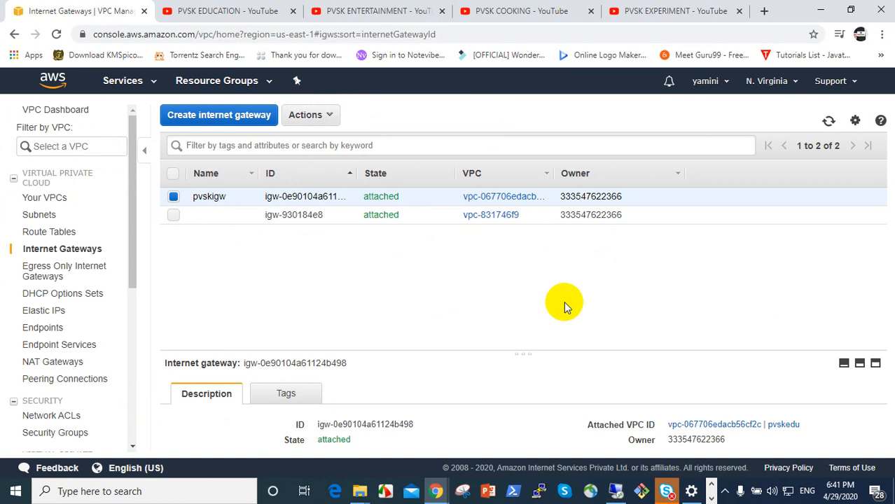
# Edit the routes of the pubRT route table and add a route with destination 0.0.0.0/0.
pyautogui.click(66, 233)
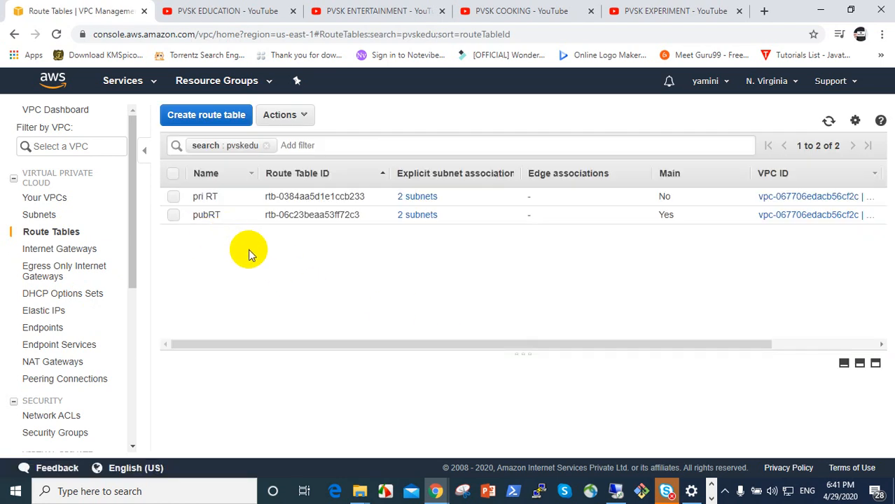
pyautogui.click(196, 215)
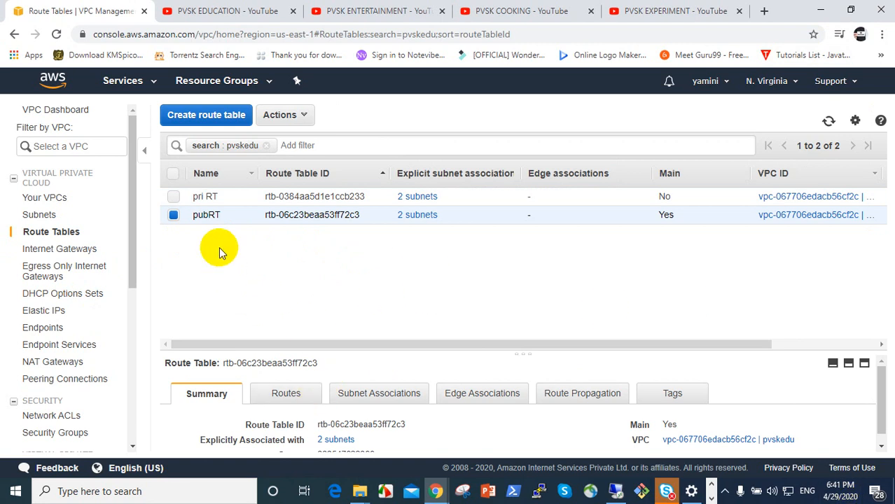
pyautogui.click(289, 393)
pyautogui.click(211, 427)
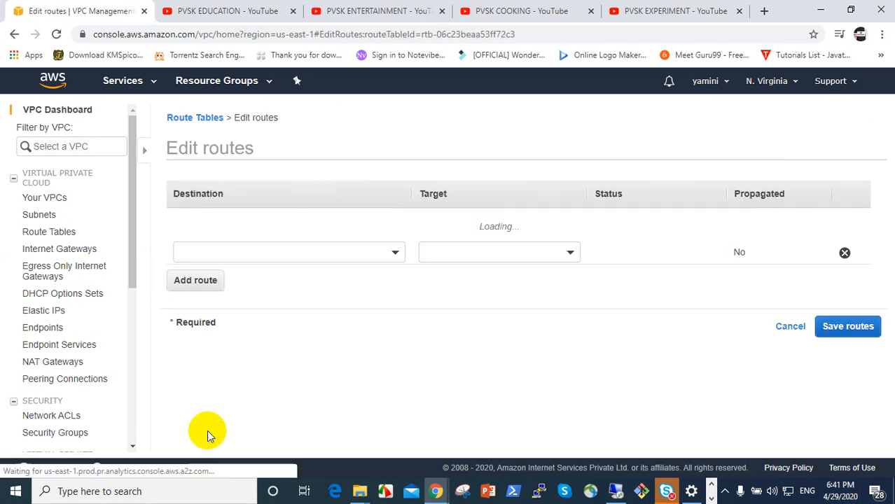
pyautogui.click(45, 246)
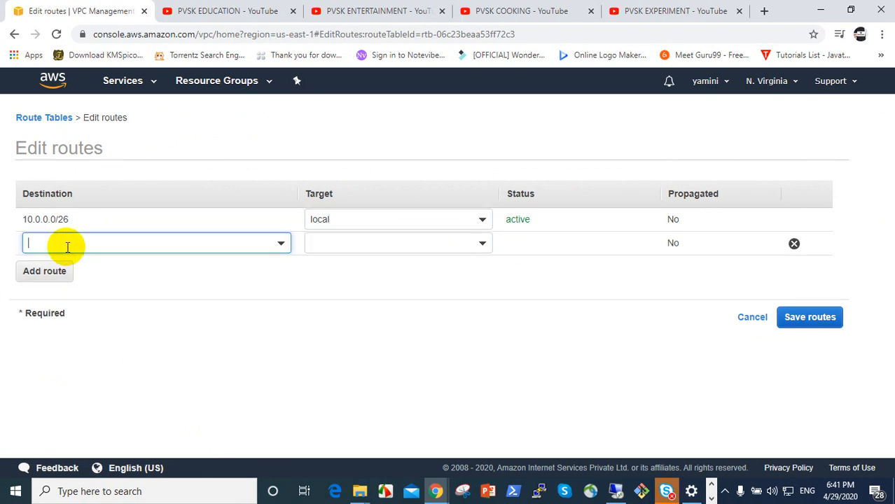
pyautogui.click(159, 239)
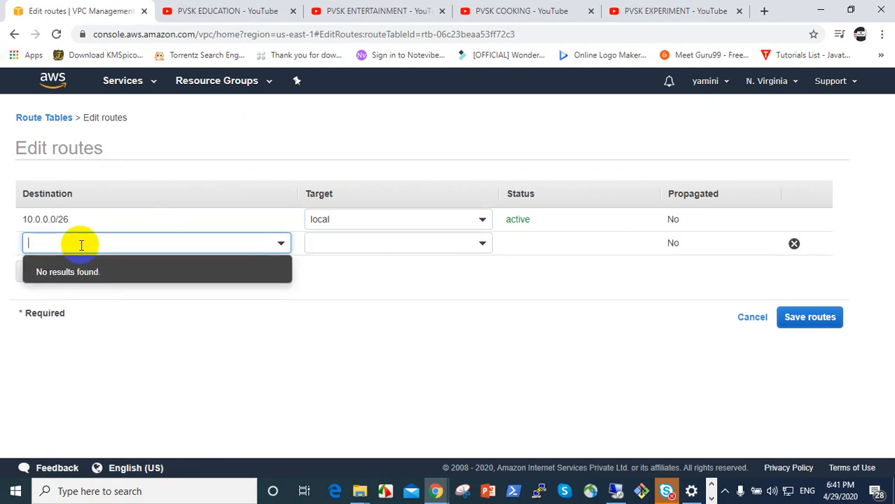
pyautogui.write('0.0')
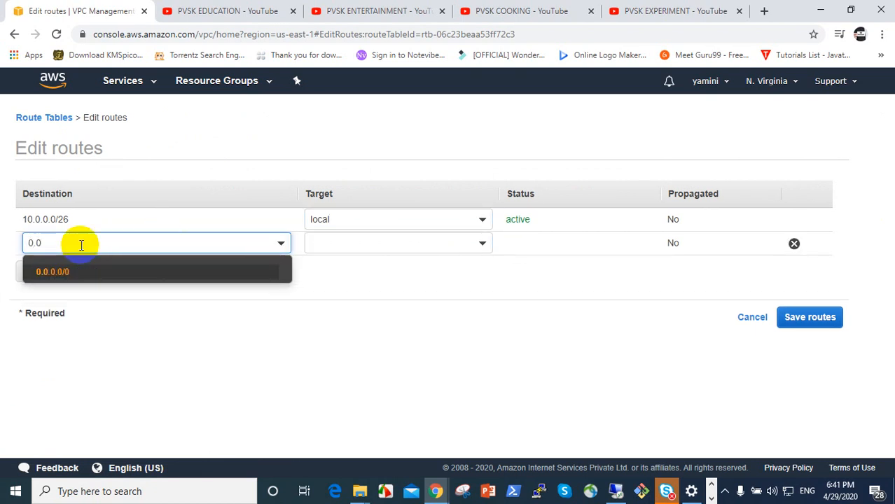
pyautogui.click(39, 275)
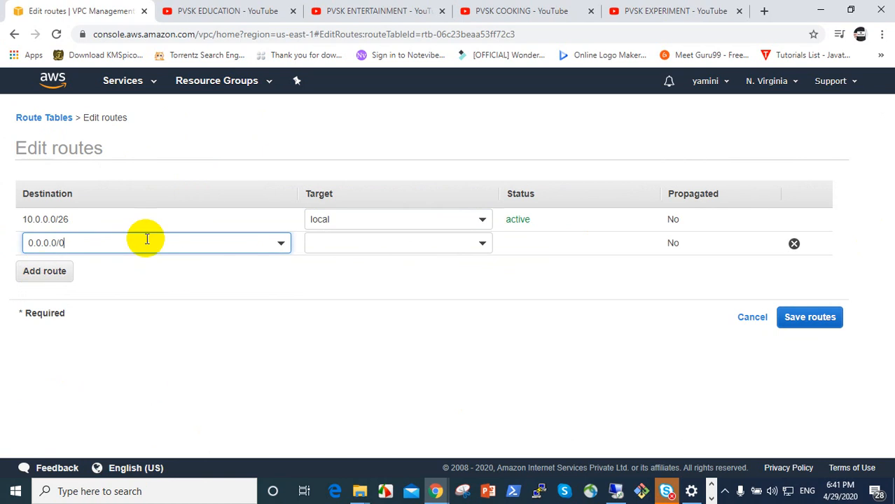
# Set the 0.0.0.0/0 route's target to the internet gateway pvskigw and save the routes.
pyautogui.click(383, 240)
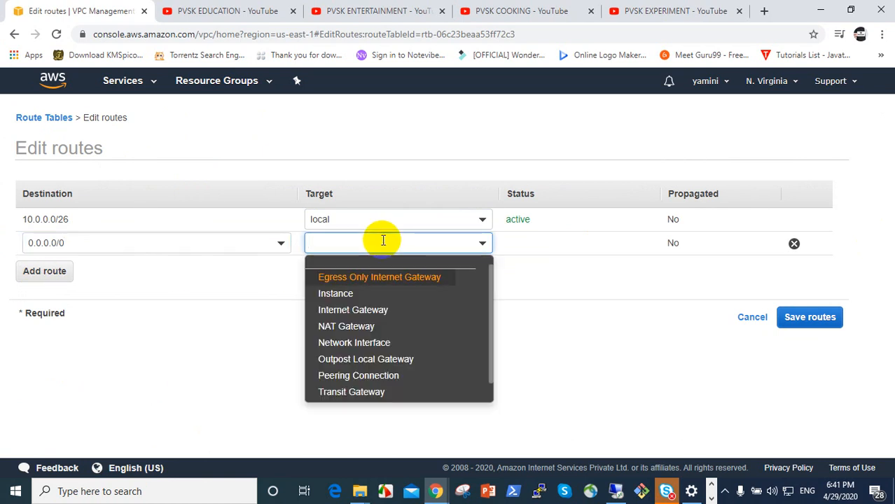
pyautogui.click(352, 310)
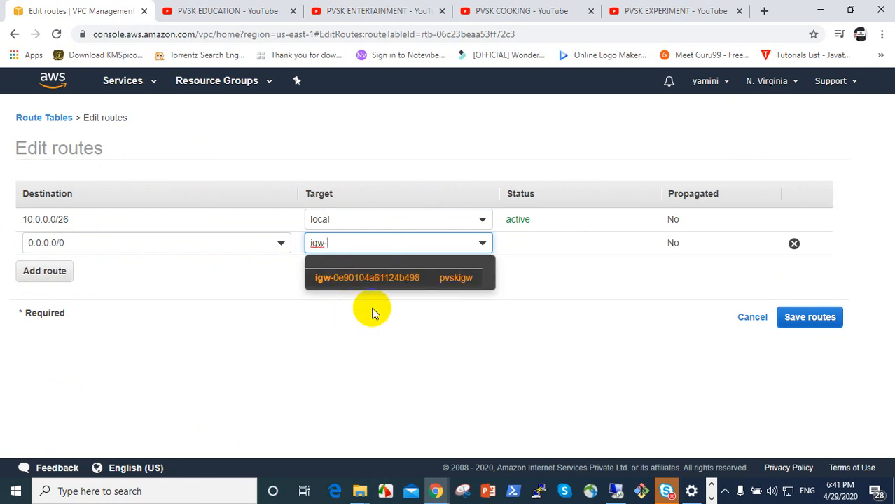
pyautogui.click(366, 281)
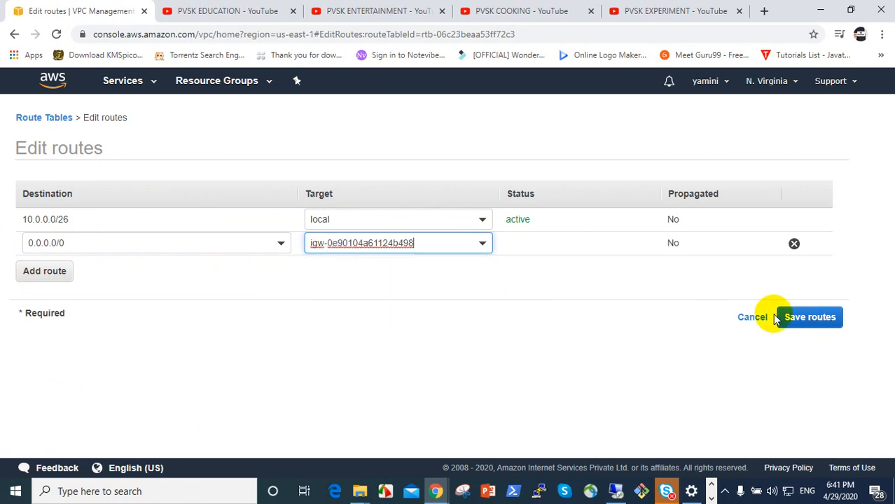
pyautogui.click(806, 319)
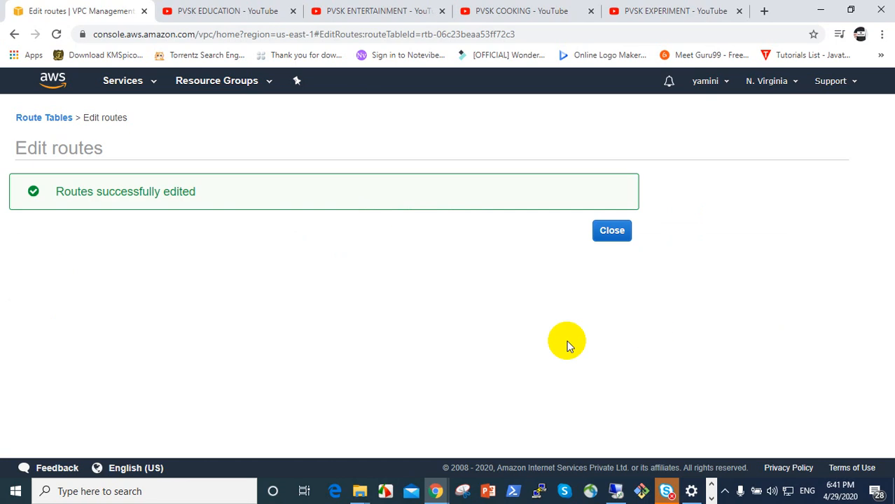
pyautogui.click(616, 231)
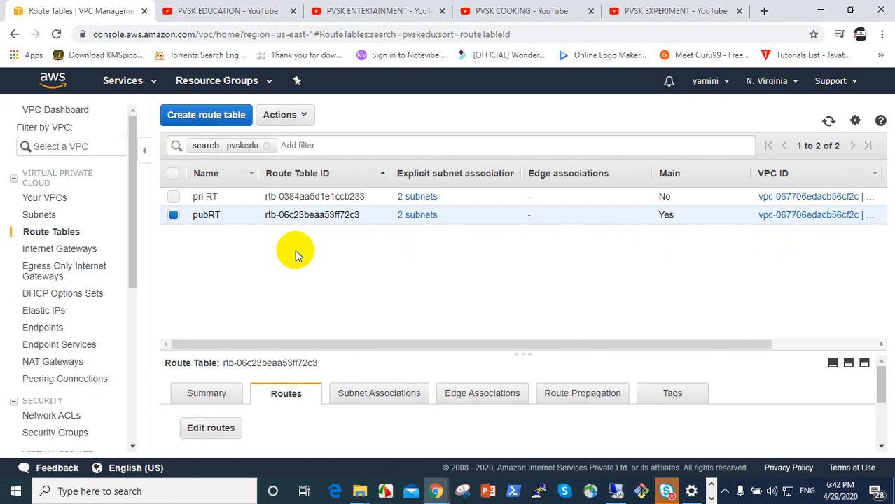
# Switch to YouTube and view the PVSK EDUCATION, PVSK ENTERTAINMENT, PVSK COOKING and PVSK EXPERIMENT channel pages in turn.
pyautogui.click(231, 13)
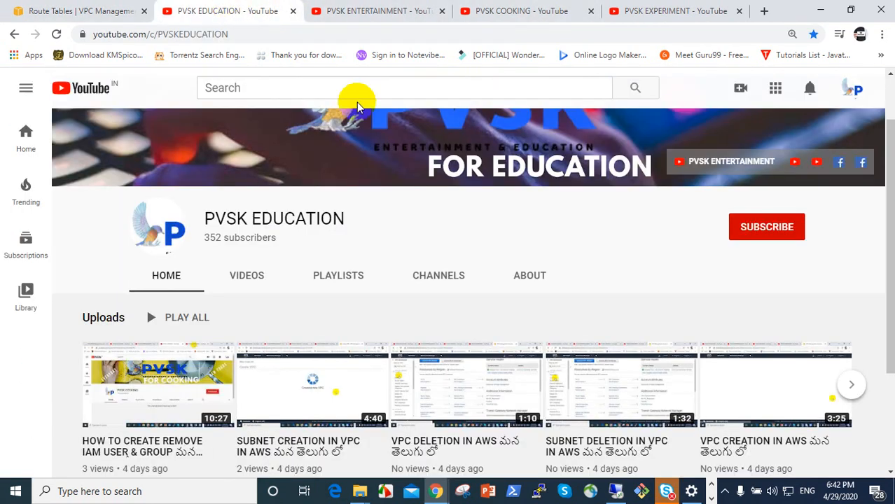
pyautogui.click(382, 12)
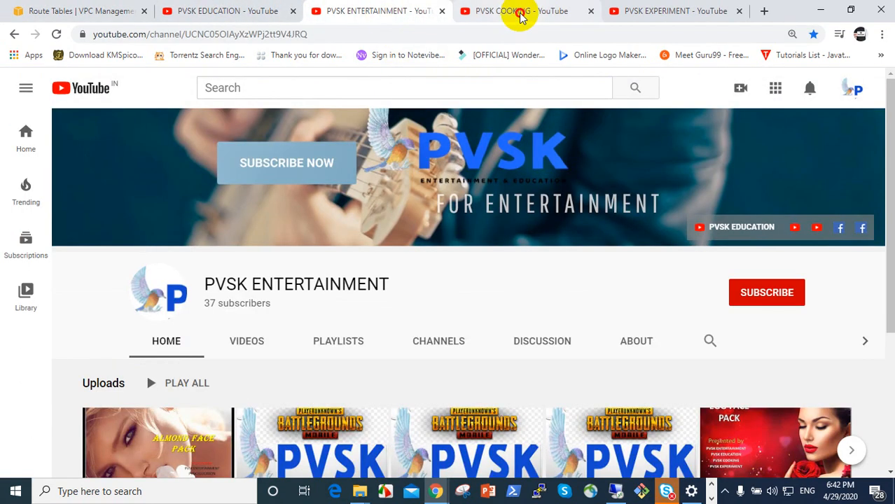
pyautogui.click(519, 12)
pyautogui.click(643, 12)
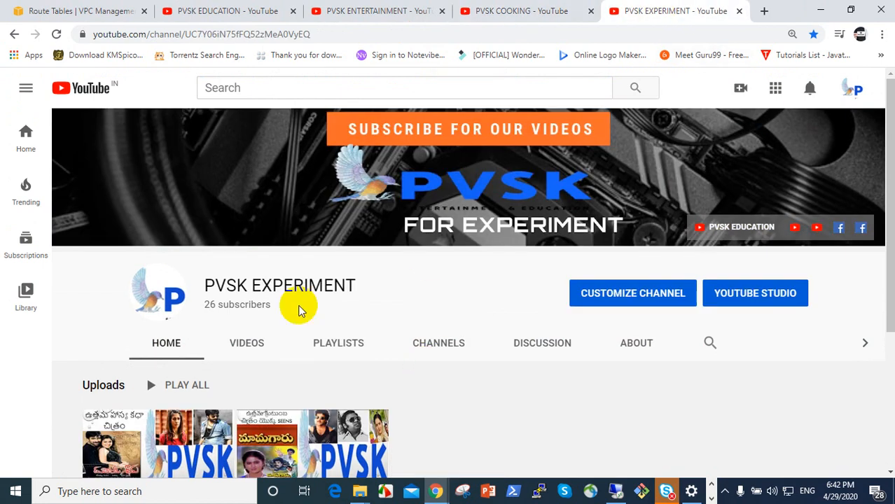